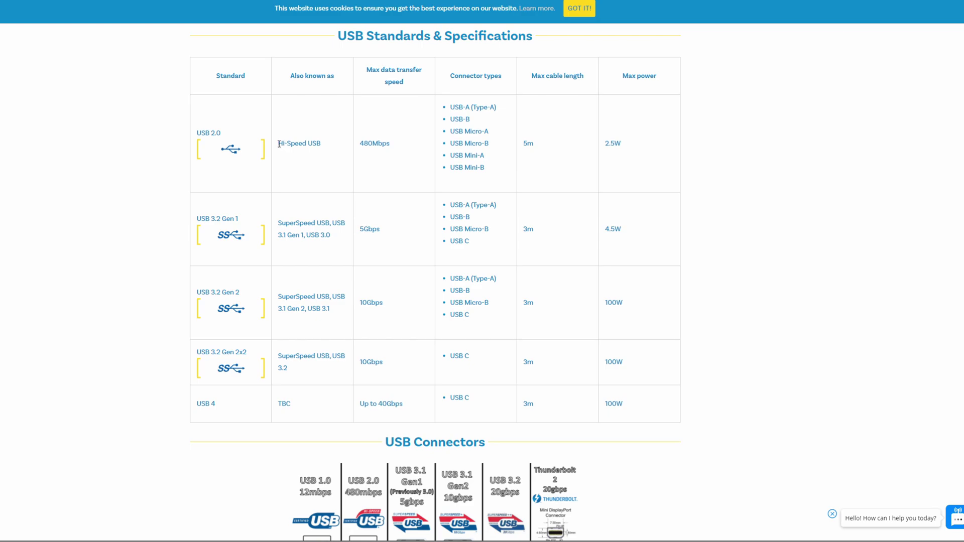
Step: Compare the alternative names and maximum data transfer speeds of the USB versions in the USB Standards & Specifications table
drag(279, 145, 331, 150)
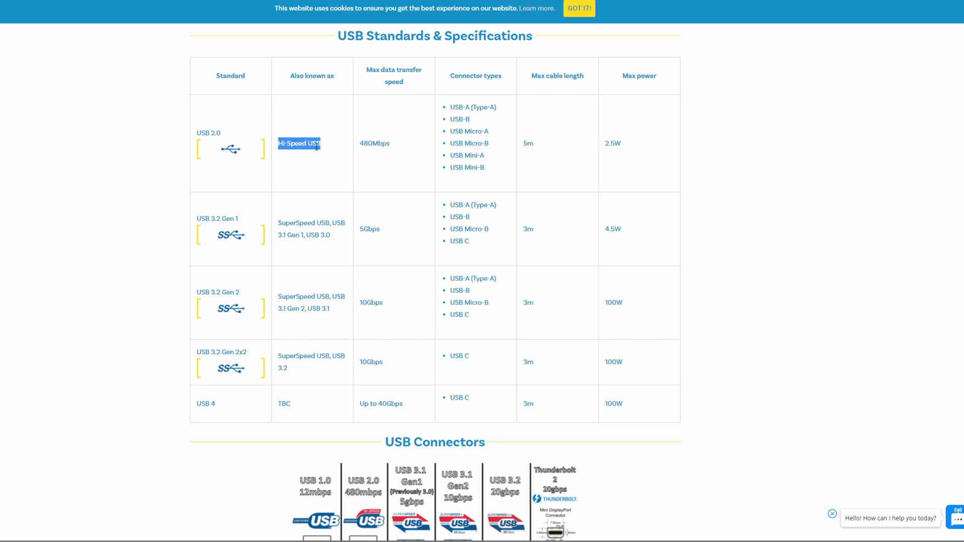
click(317, 152)
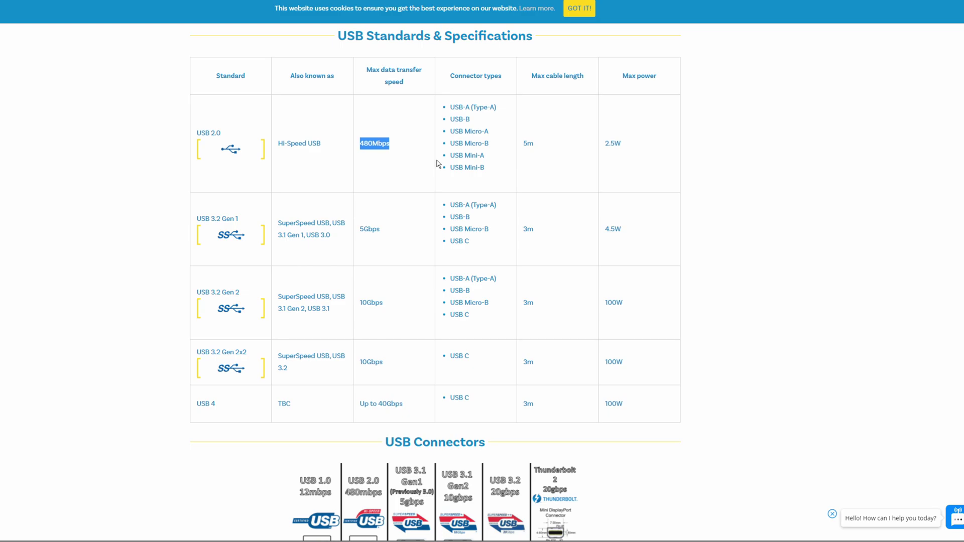
click(400, 306)
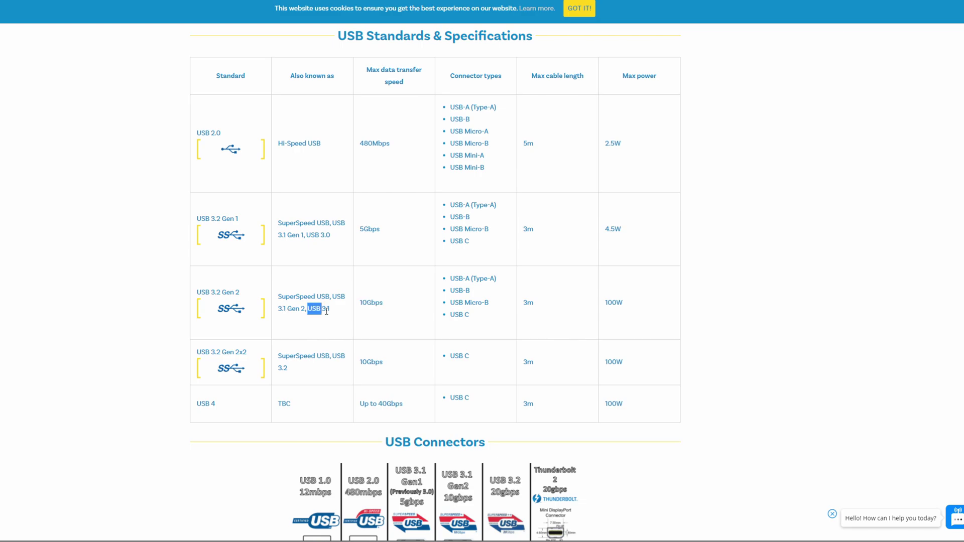
drag(363, 303, 395, 308)
drag(278, 356, 360, 380)
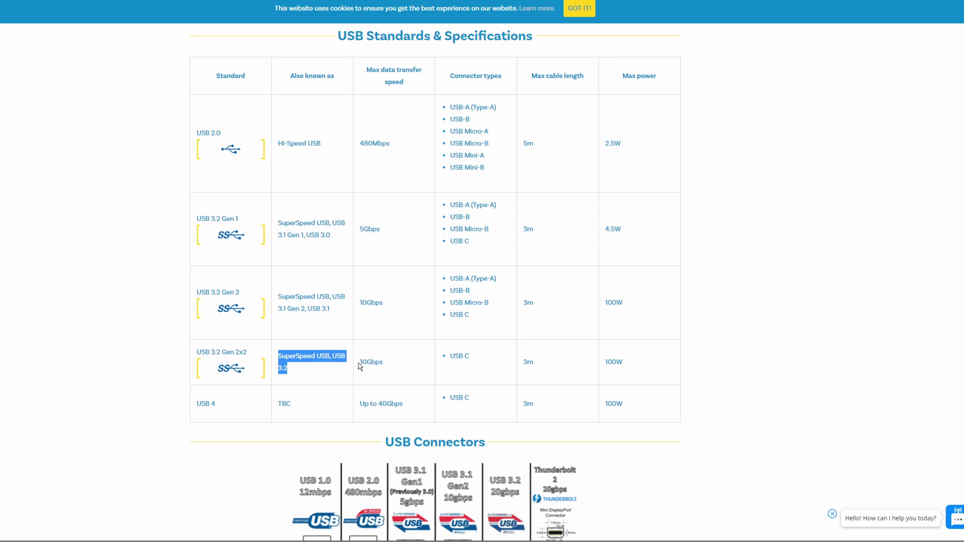
drag(359, 363, 389, 366)
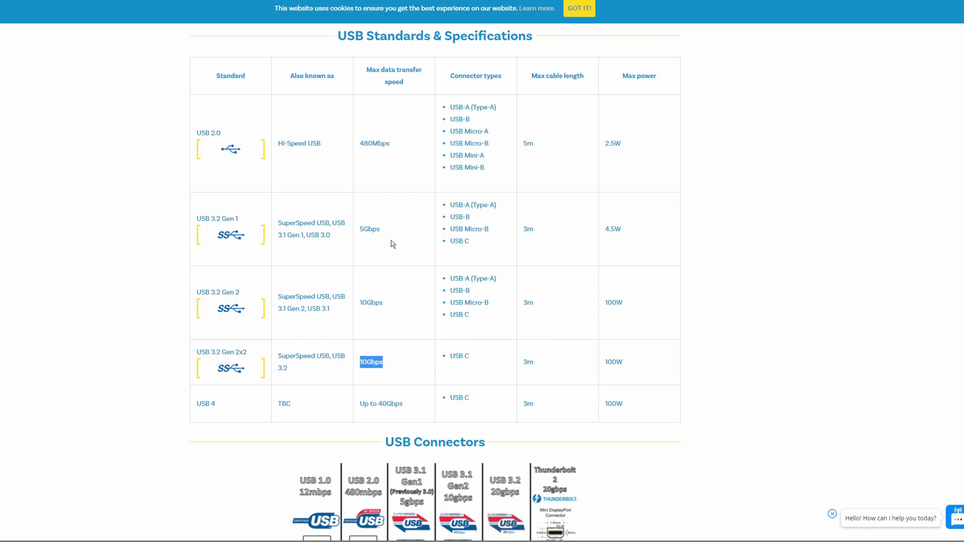
drag(359, 230, 381, 234)
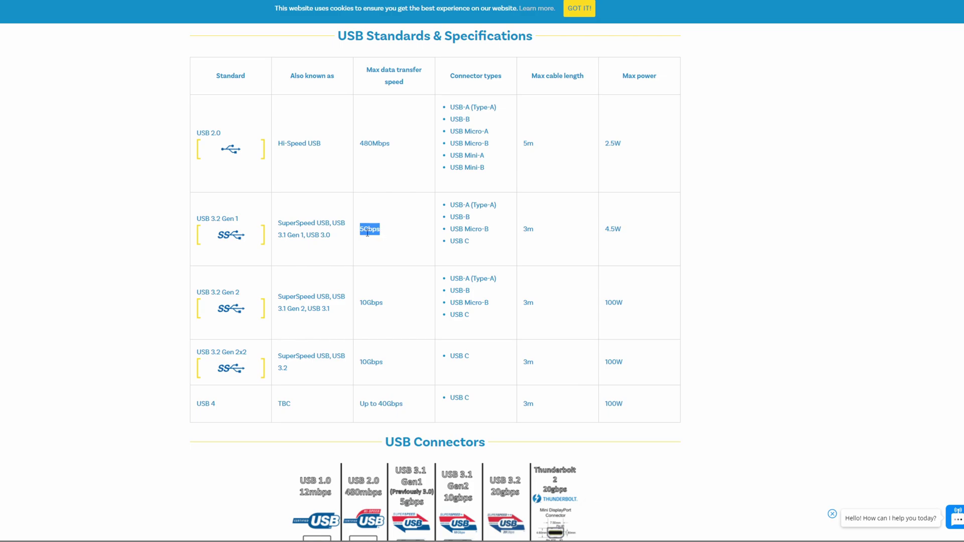
drag(361, 361, 396, 354)
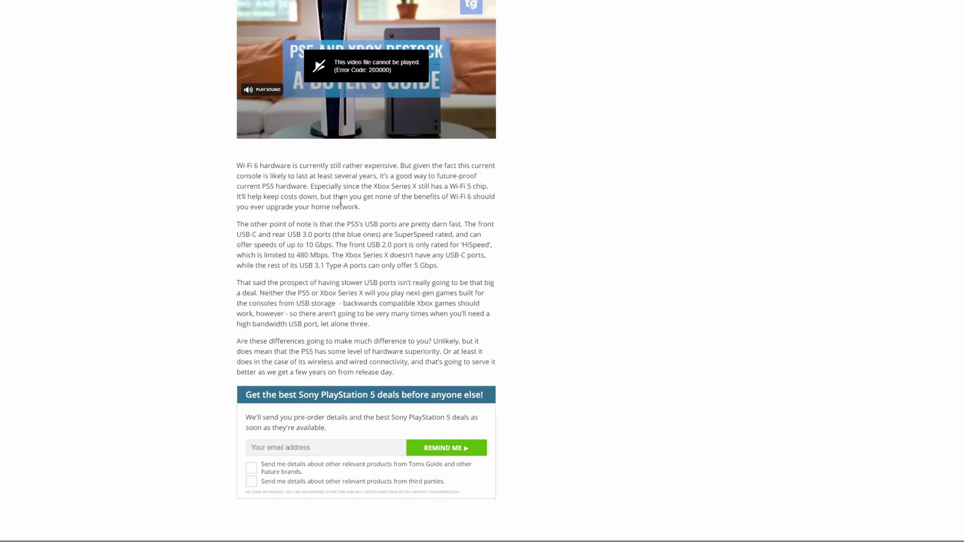
Step: Examine the article's sentence on the Xbox Series X's USB ports and the speed they offer
drag(332, 255, 479, 267)
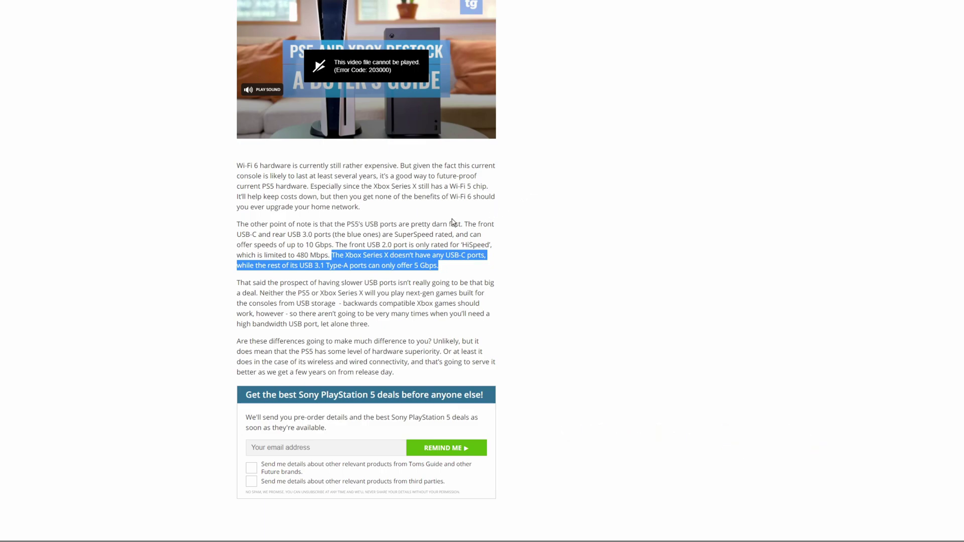
click(415, 278)
drag(398, 265, 444, 268)
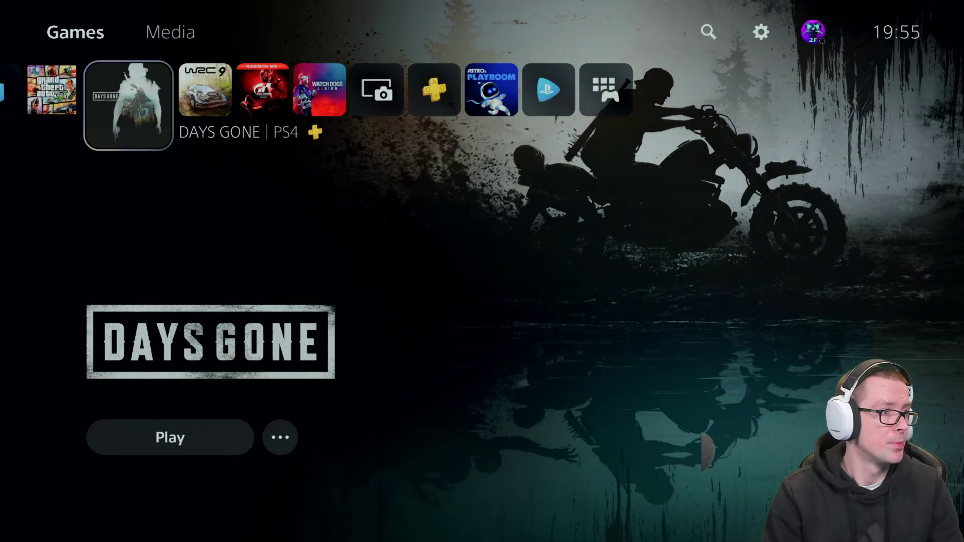
Step: Go past the game tiles on the PS5 home screen and open the console's Settings
key(Right)
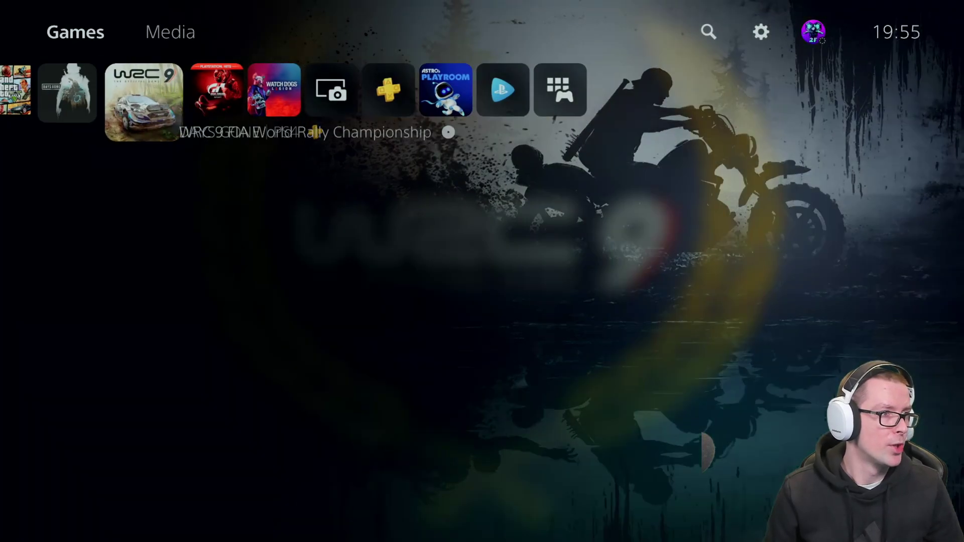
key(Right)
key(Up)
key(Right)
key(Right)
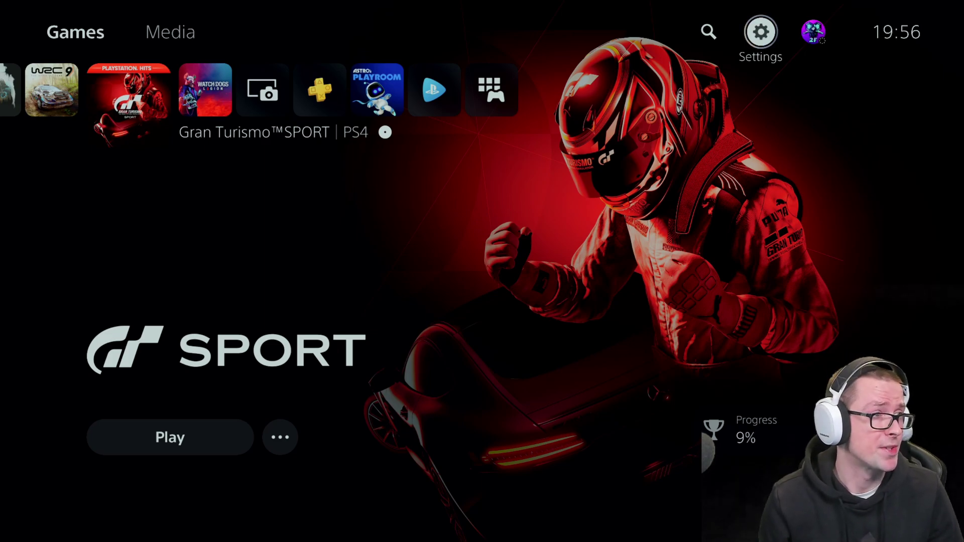
key(Return)
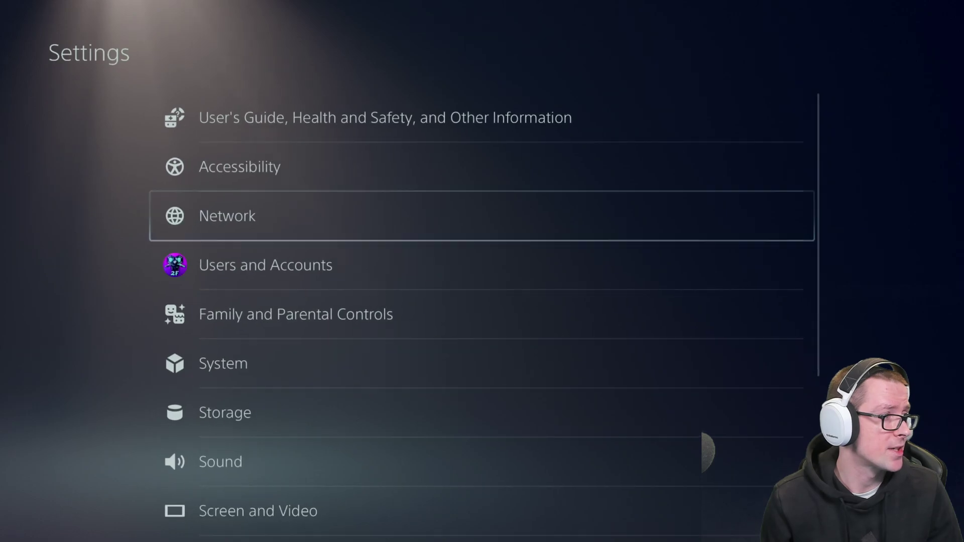
Step: Open the Storage settings and show the Extended Storage page with the connected USB drive
key(Down)
key(Down)
key(Down)
key(Down)
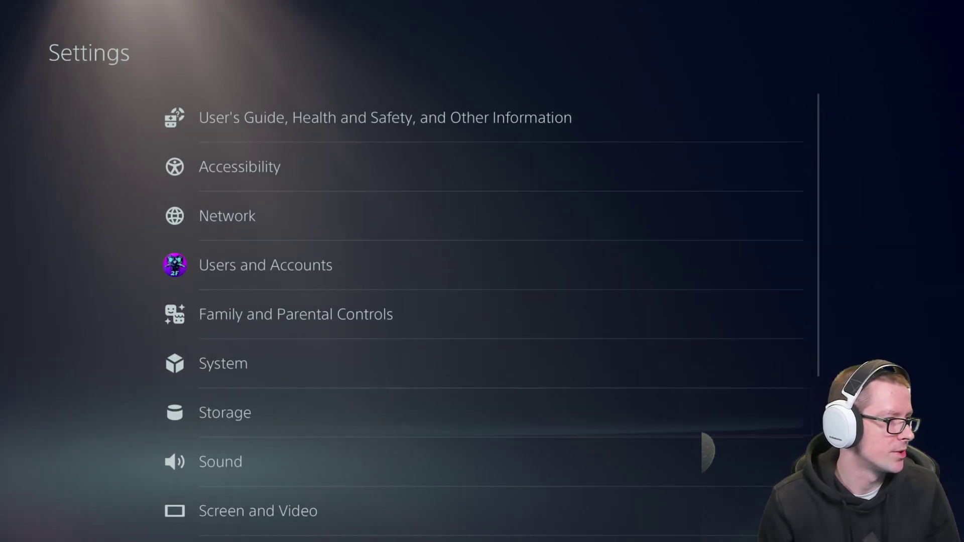
key(Return)
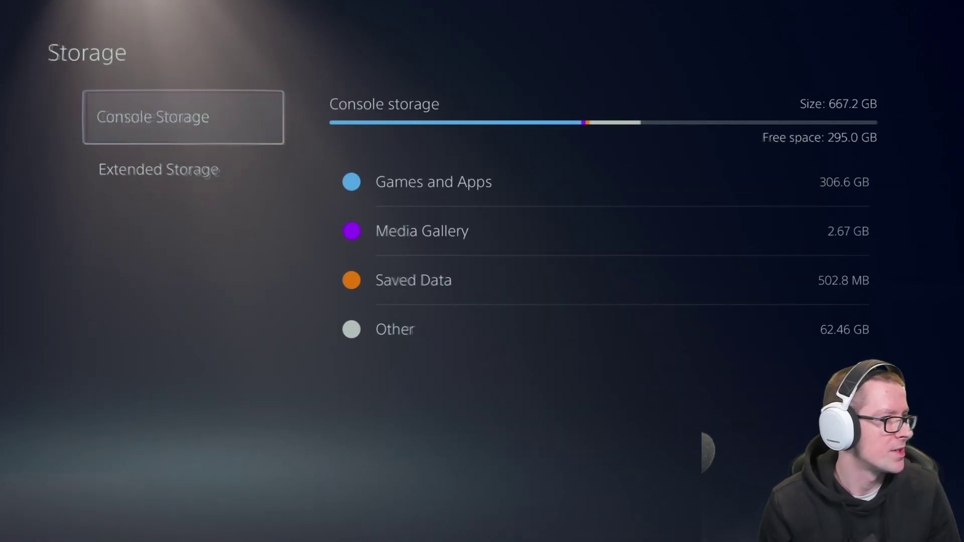
key(Down)
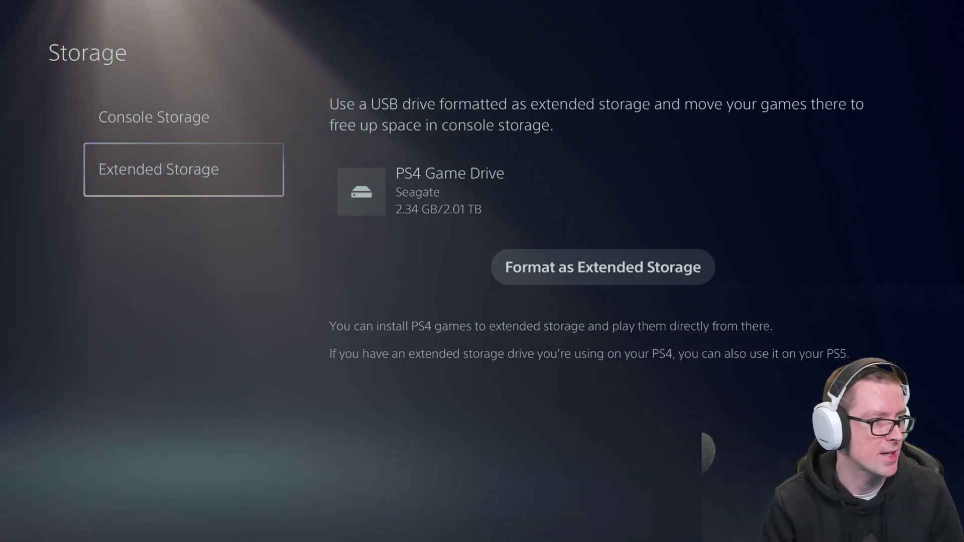
Step: Open Games and Apps in Console Storage and show the items that can be moved
key(Up)
key(Right)
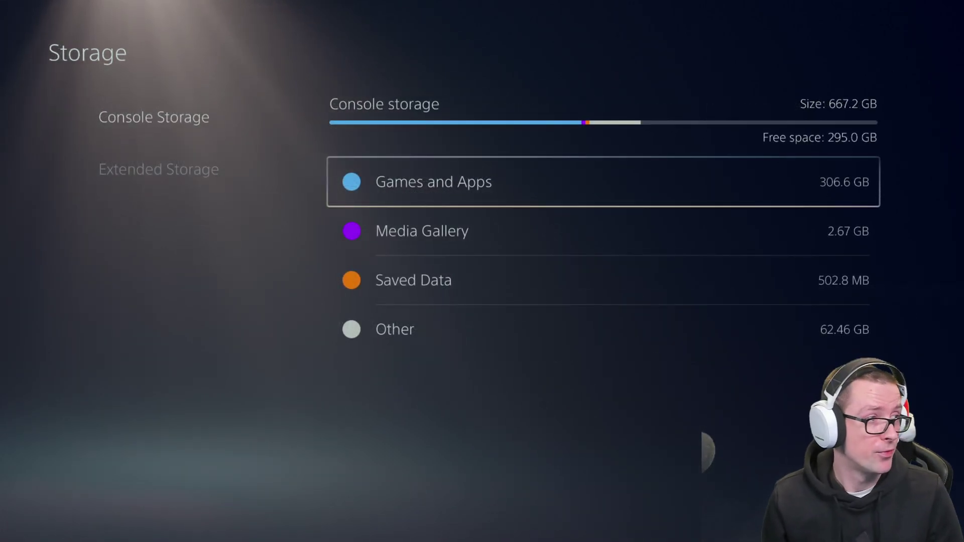
key(Return)
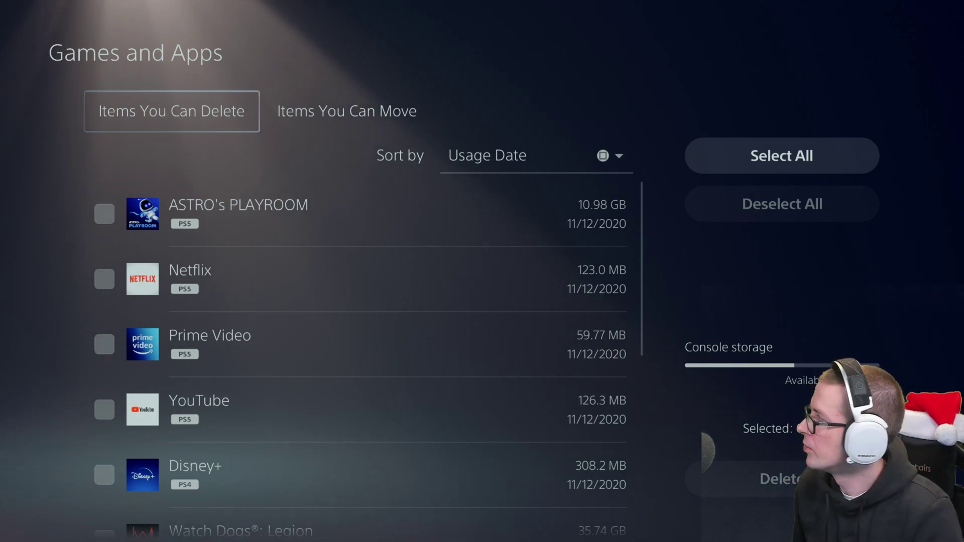
key(Right)
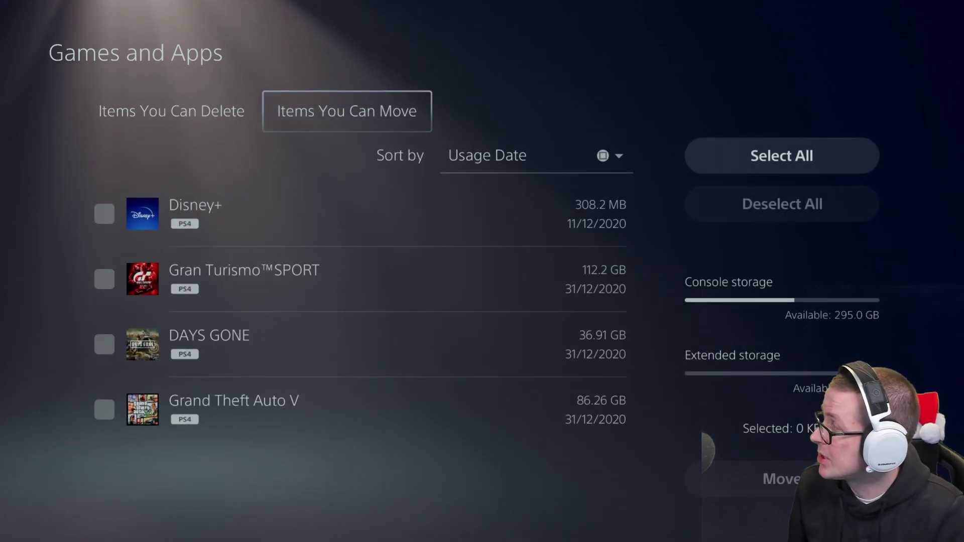
Step: Select Disney+, Gran Turismo SPORT, DAYS GONE and Grand Theft Auto V among the movable items
key(Down)
key(Down)
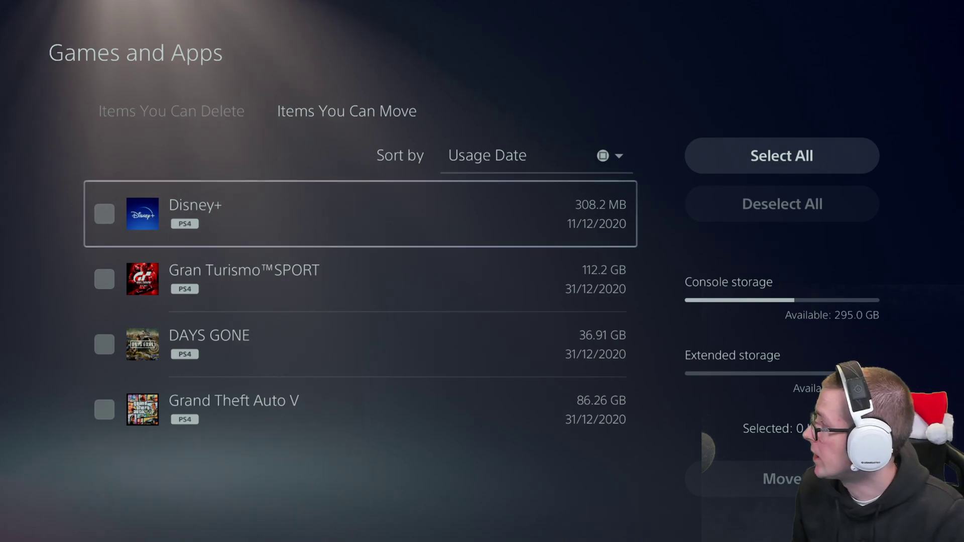
key(Return)
key(Down)
key(Return)
key(Down)
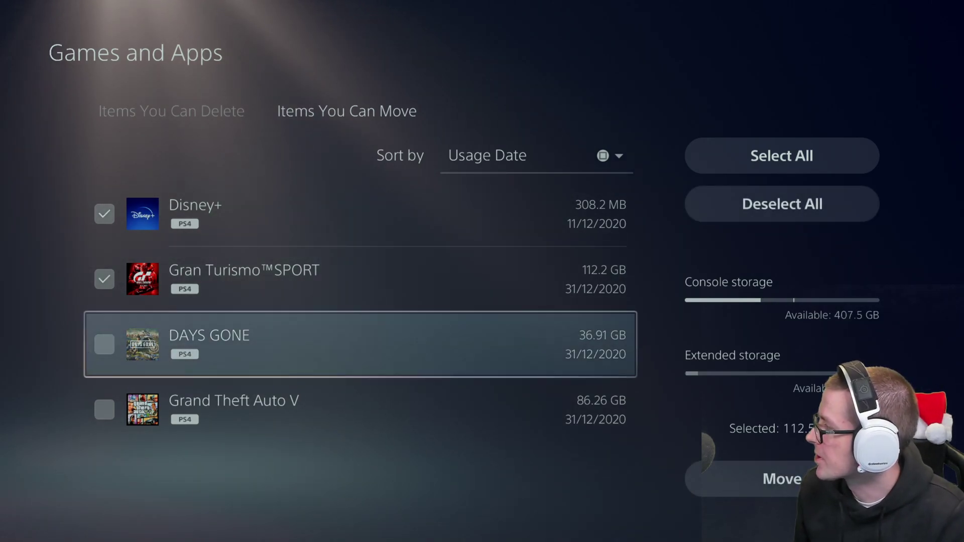
key(Return)
key(Down)
key(Return)
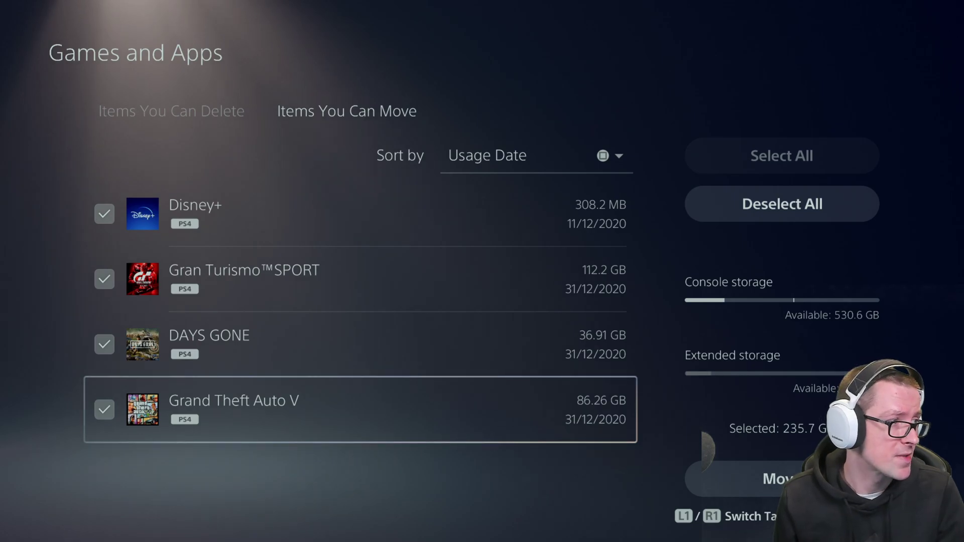
key(Up)
key(Up)
key(Up)
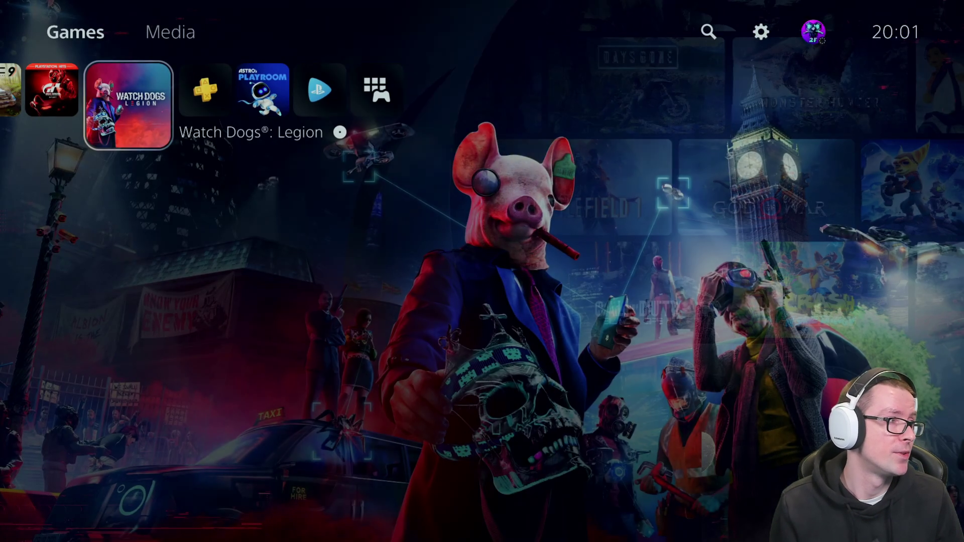
Step: Open the Media Gallery from the home screen
key(Left)
key(Left)
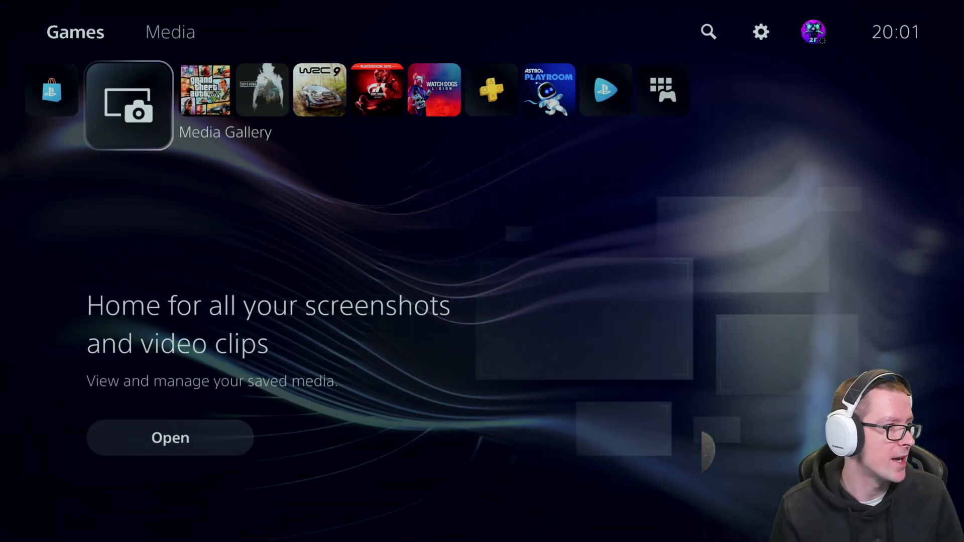
key(Return)
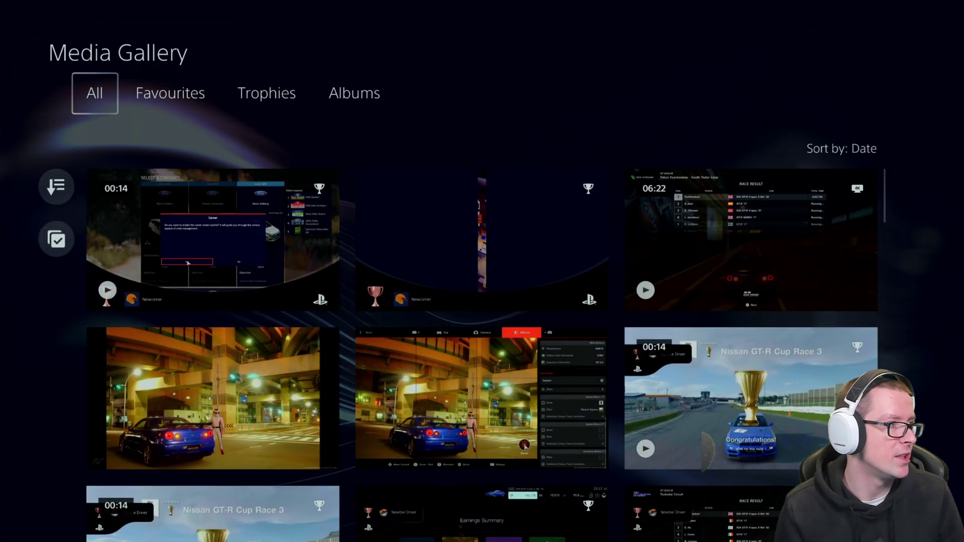
key(Down)
key(Right)
key(Left)
key(Left)
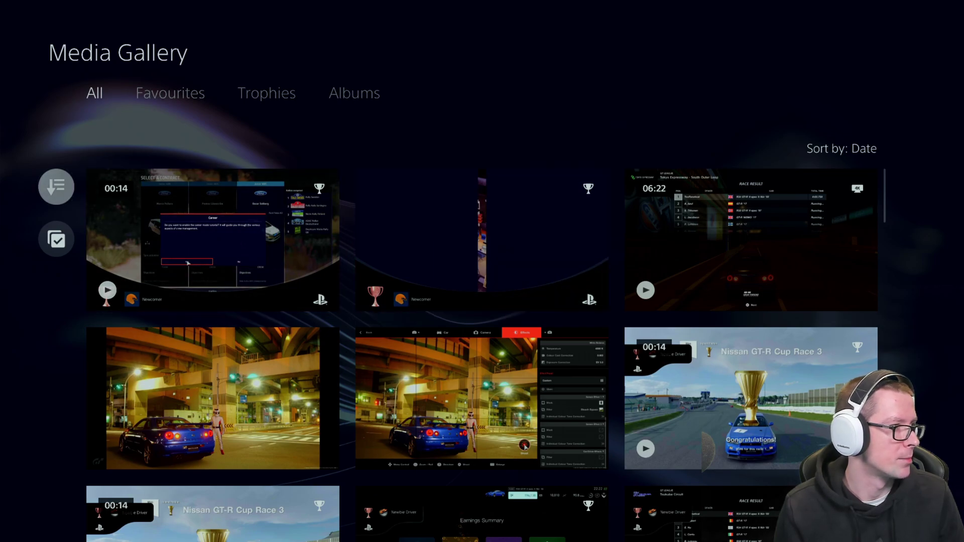
key(Return)
key(Escape)
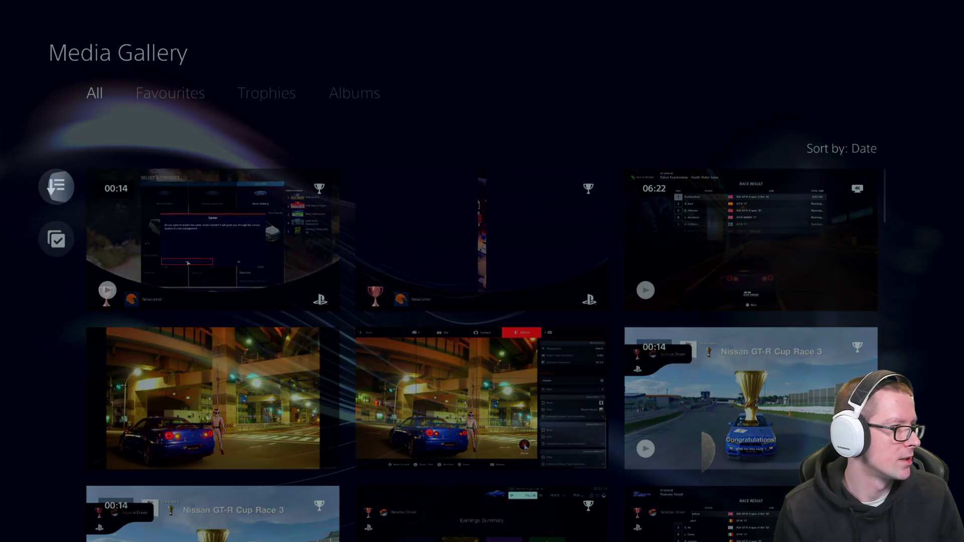
Step: Start selecting multiple media items and mark the night-time blue car screenshot and the Nissan GT-R Cup Race 3 clip in the same row
key(Down)
key(Return)
key(Down)
key(Down)
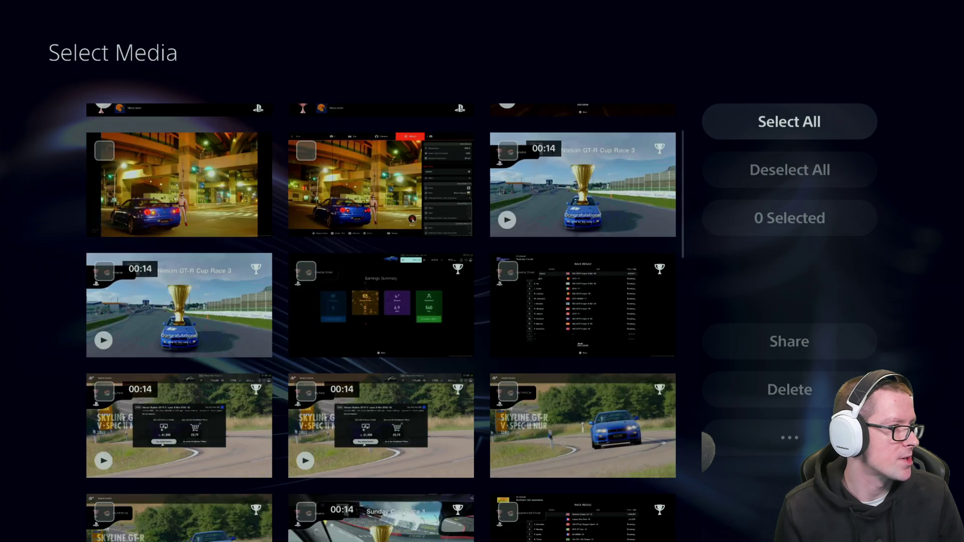
key(Up)
key(Down)
key(Return)
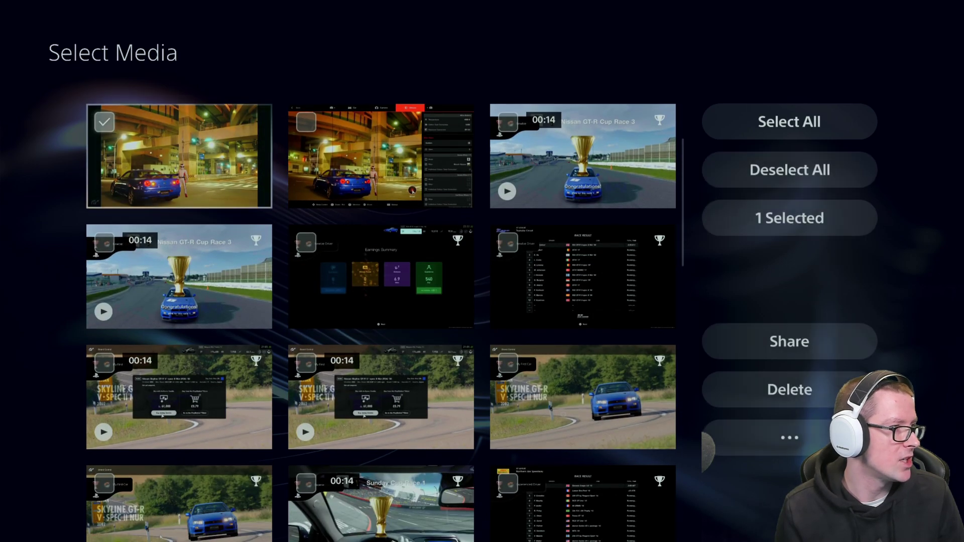
key(Right)
key(Right)
key(Return)
Step: Copy the two selected media items to the USB drive and confirm the copy
key(Right)
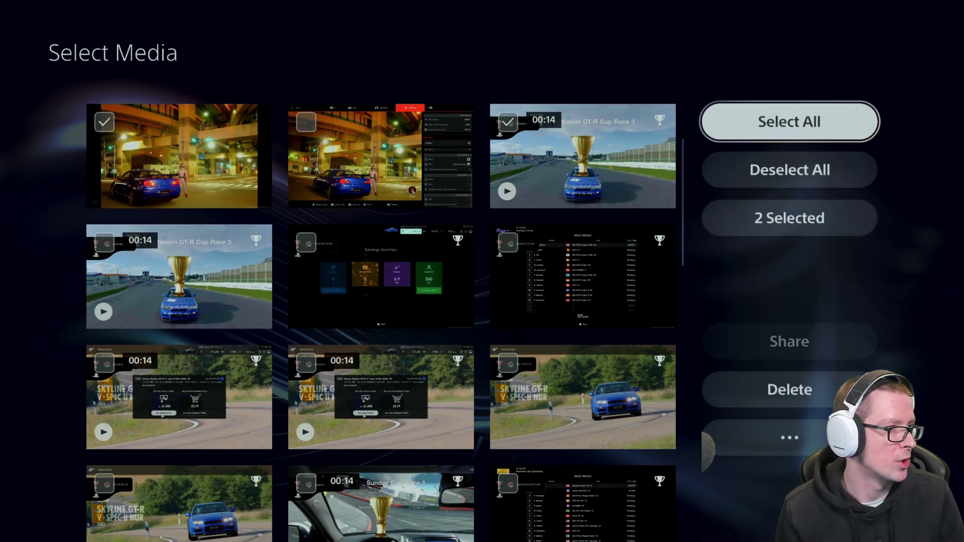
key(Down)
key(Down)
key(Down)
key(Down)
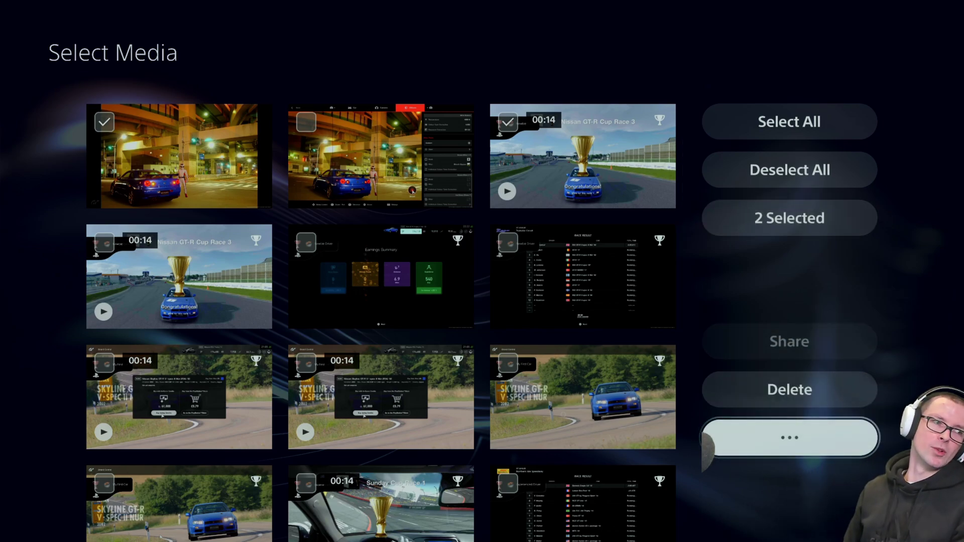
key(Return)
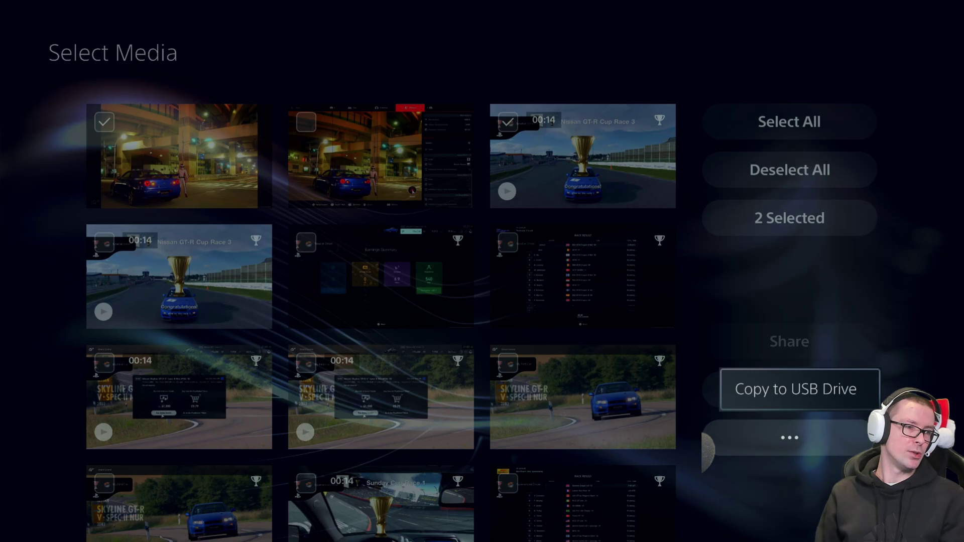
key(Return)
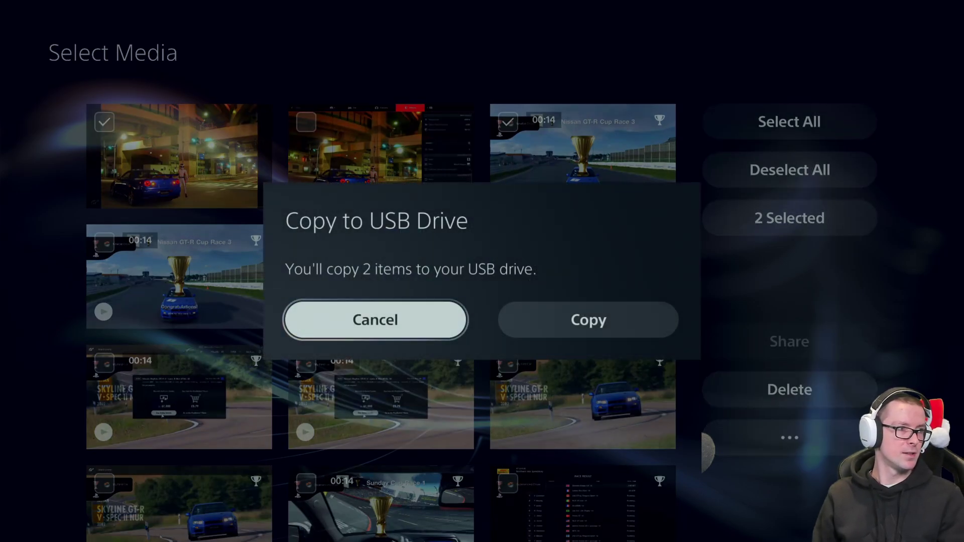
key(Right)
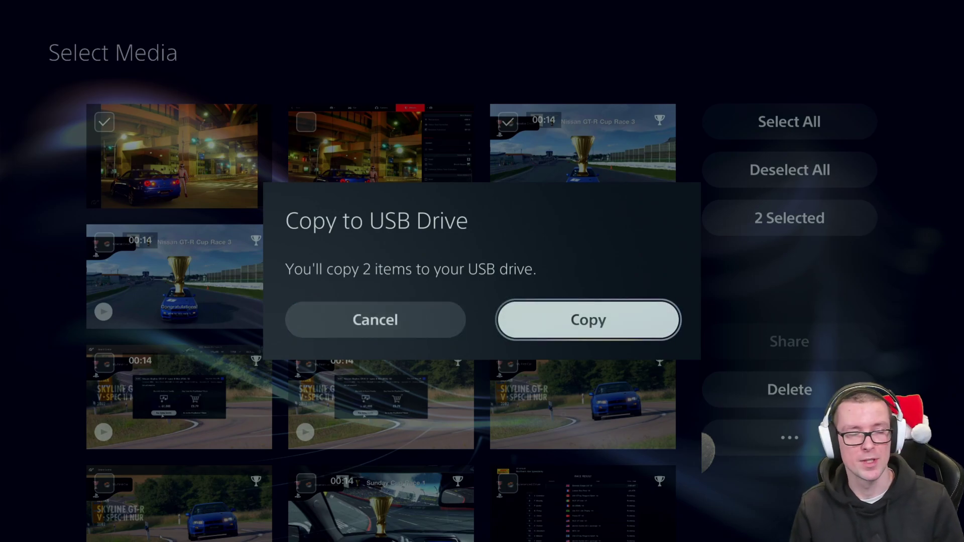
key(Return)
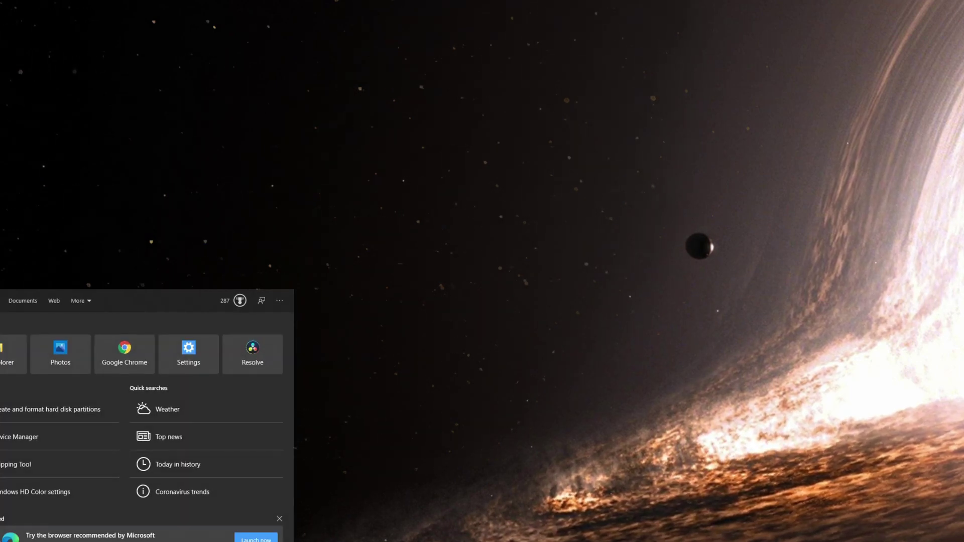
Step: Switch to the Windows PC, search for "disk" and open Create and format hard disk partitions
click(379, 370)
key(super+s)
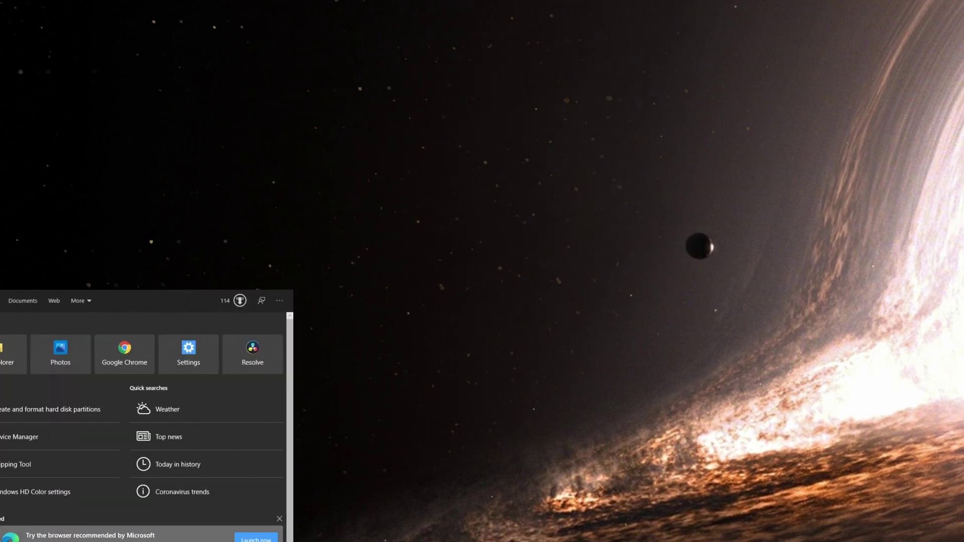
text(disk)
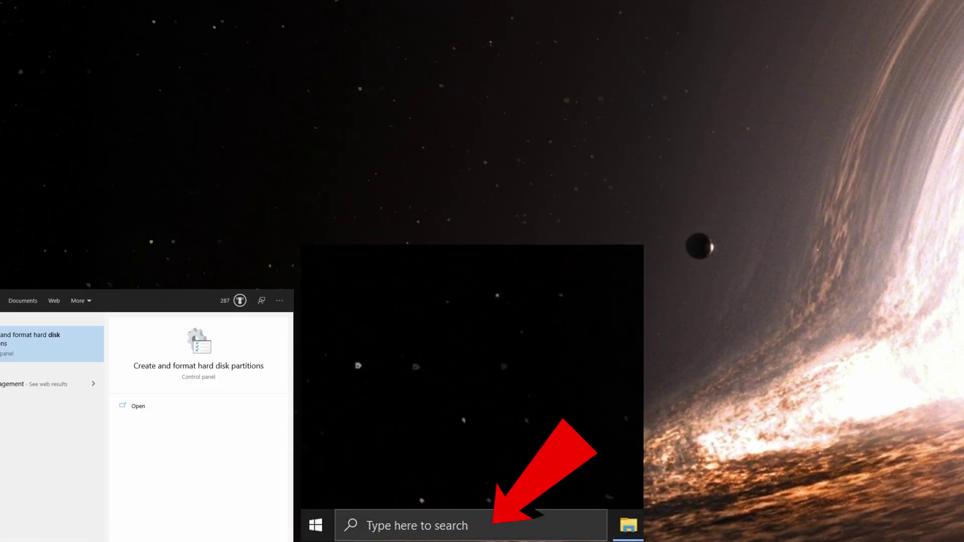
key(Return)
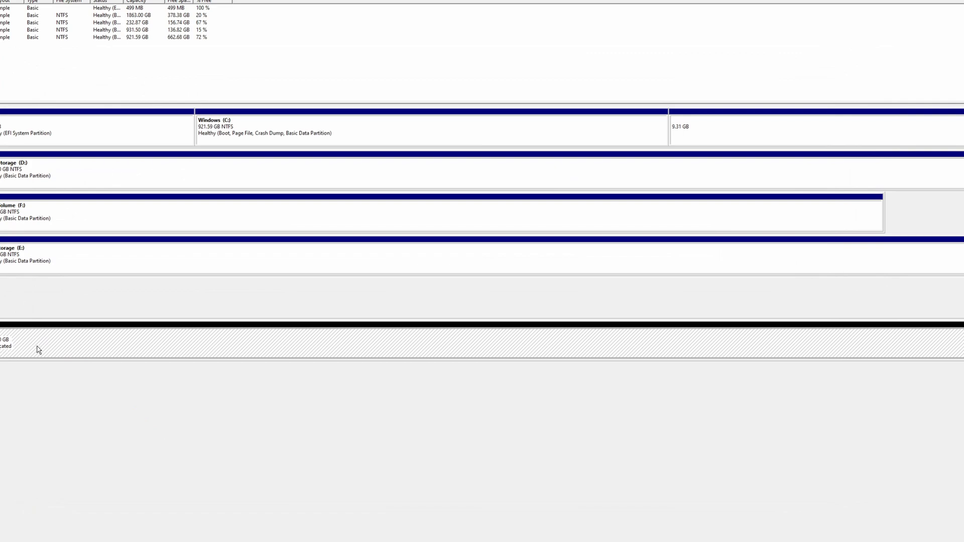
Step: Create a simple NTFS volume on the unallocated disk with size 1907712 MB, drive letter H, default allocation unit size and label New Volume
right_click(29, 341)
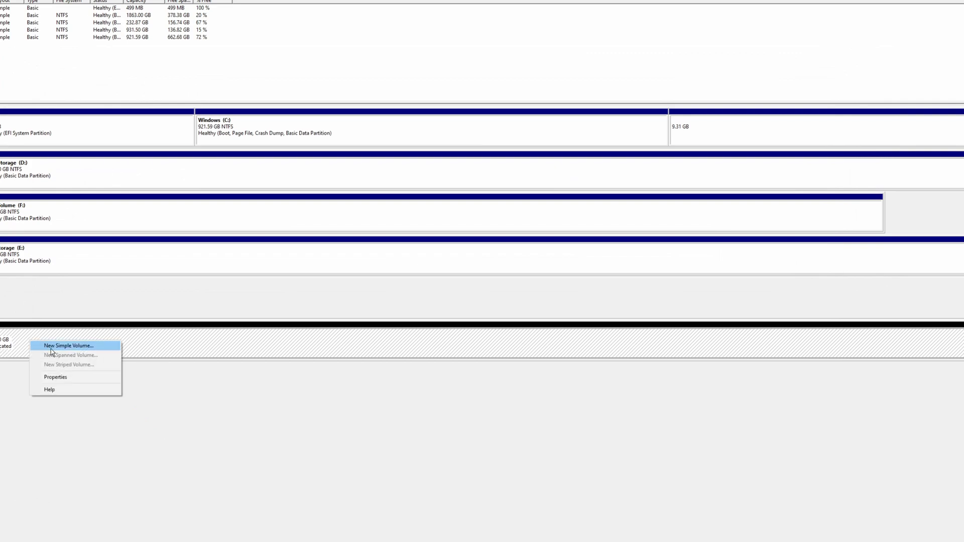
click(63, 347)
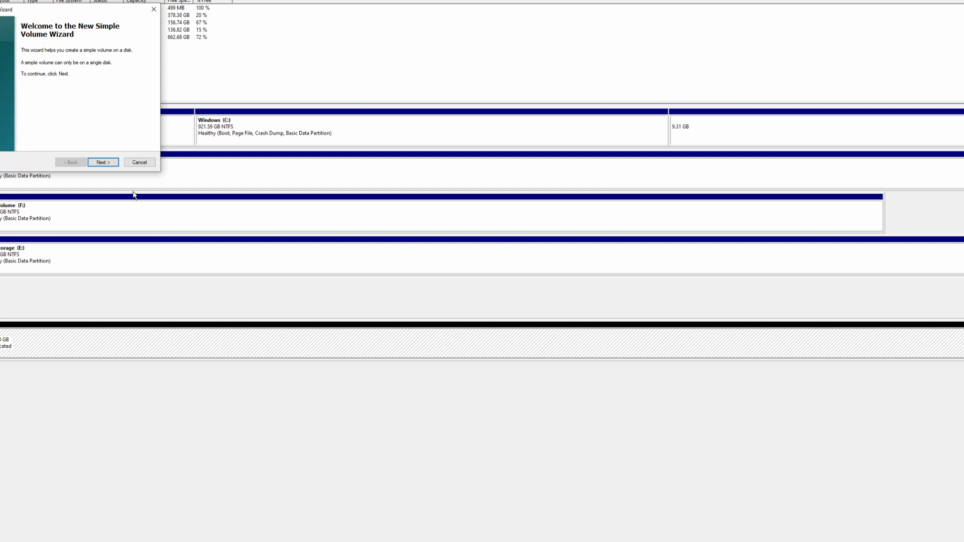
click(102, 162)
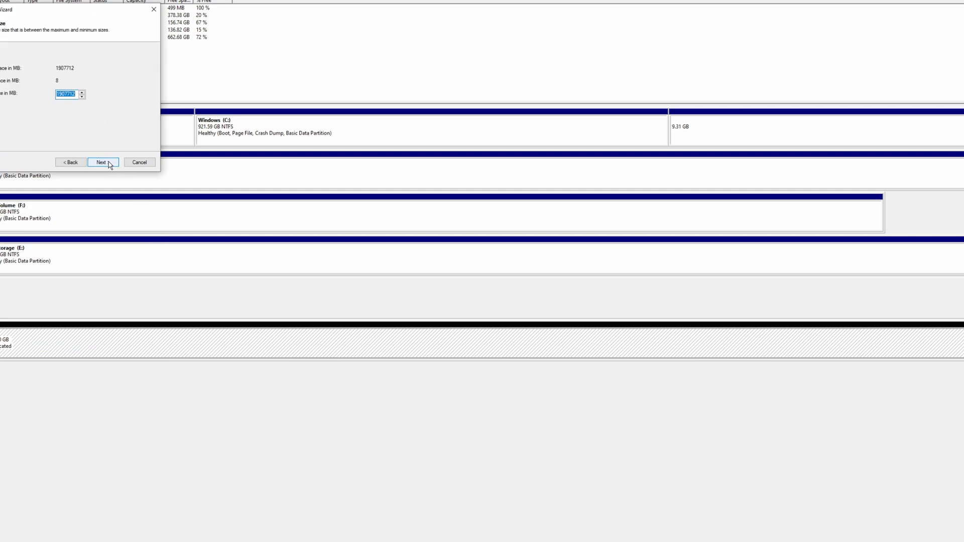
click(108, 161)
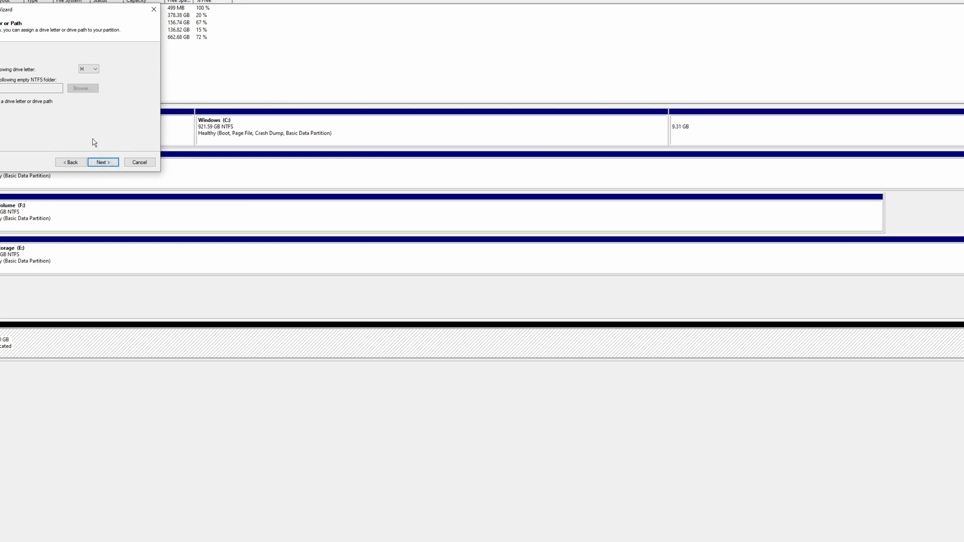
click(105, 163)
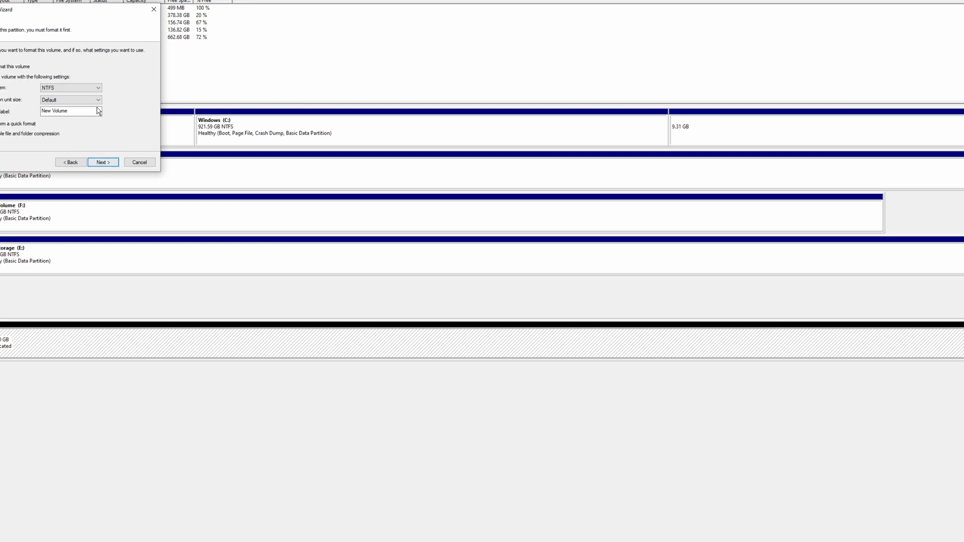
click(91, 98)
click(111, 162)
click(110, 162)
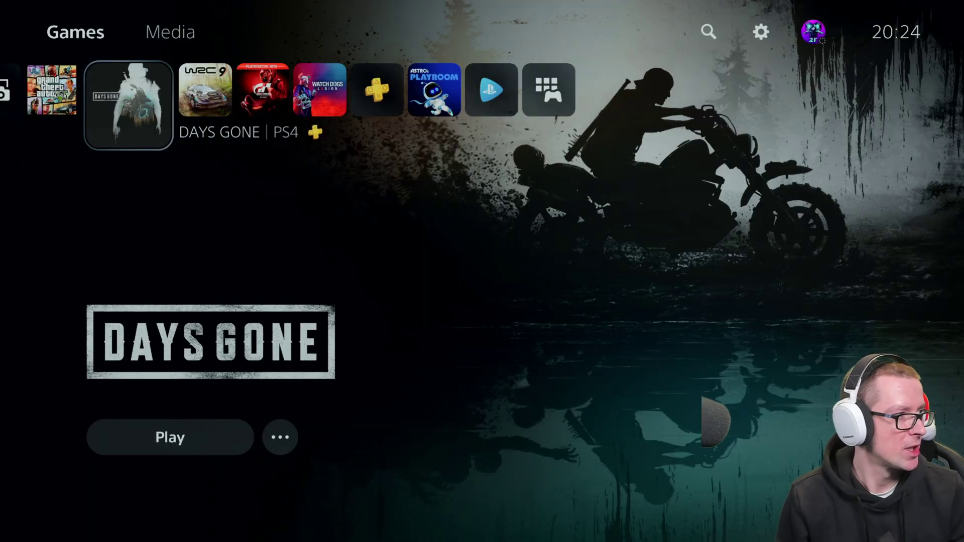
Step: Switch to the PS5, open the Media Gallery and try to copy the selected blue car screenshot and Cup Race 3 clip to the USB drive
key(Left)
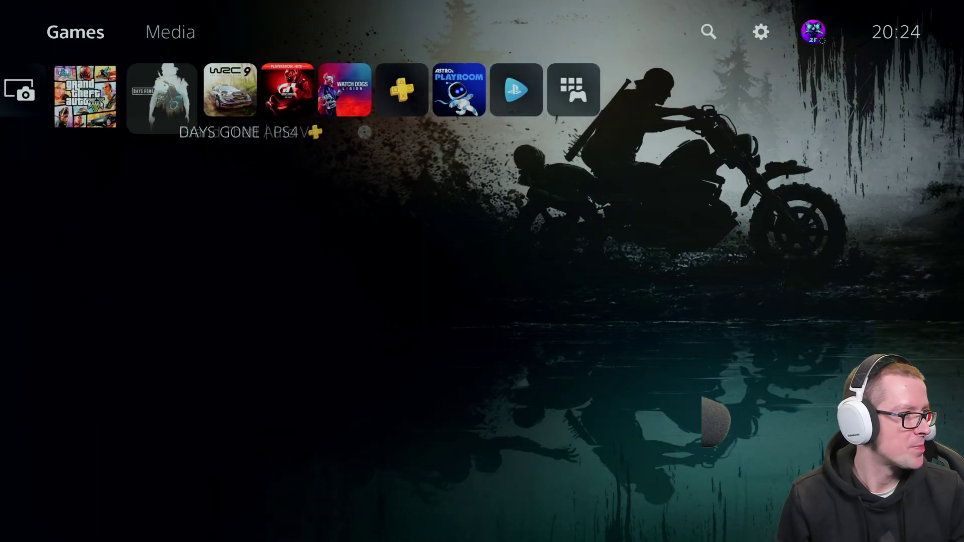
key(Left)
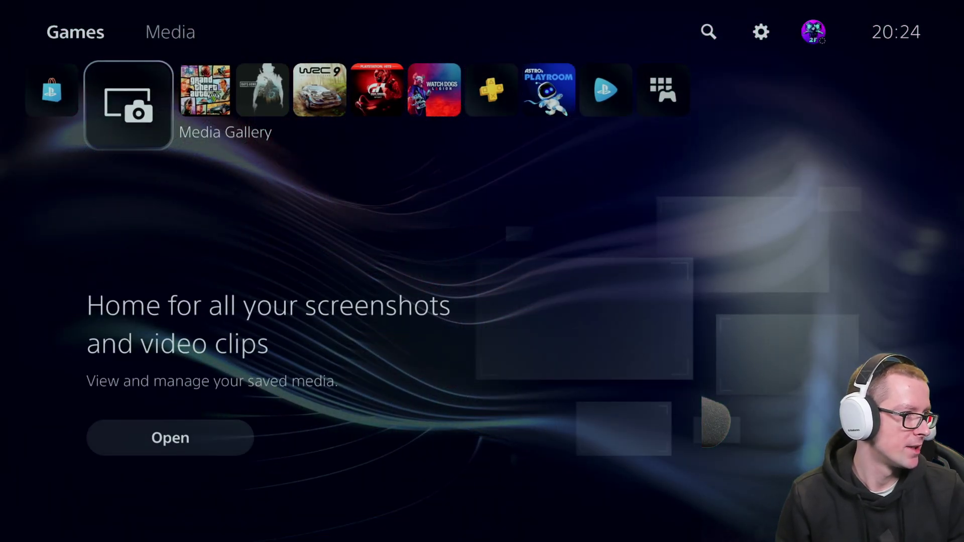
key(Return)
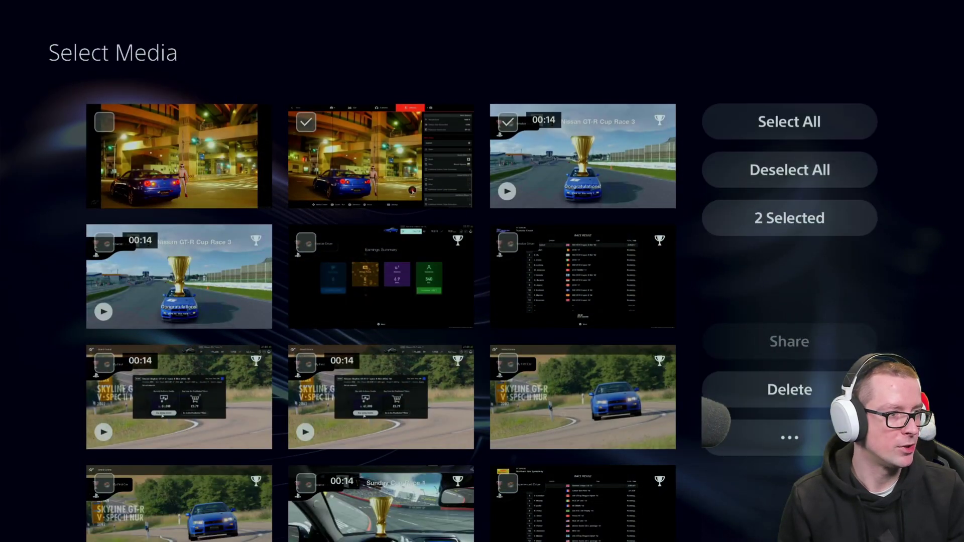
key(Return)
key(Right)
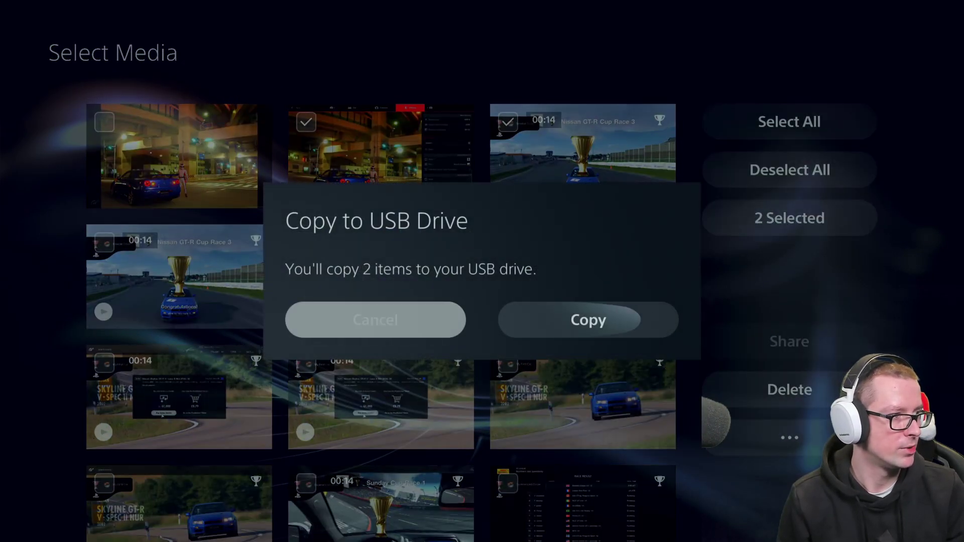
key(Return)
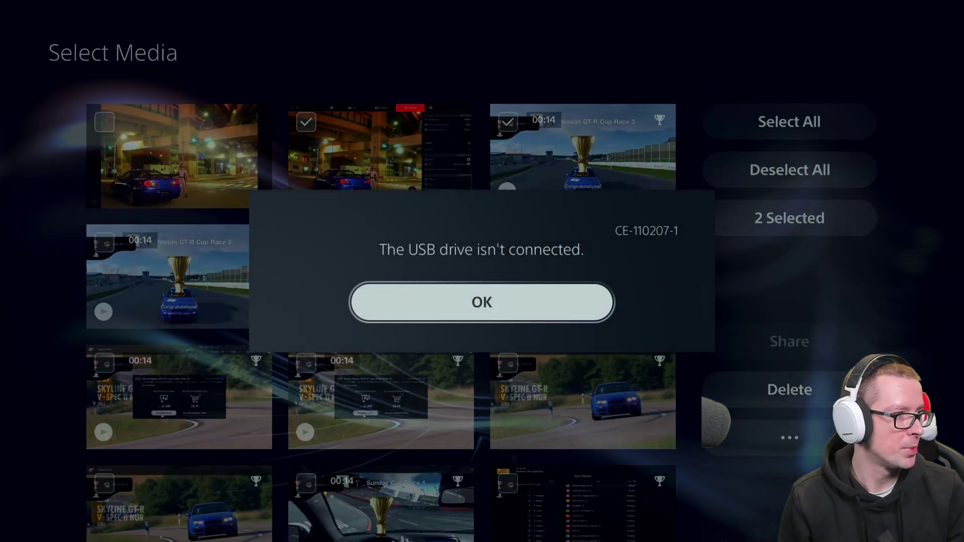
key(Return)
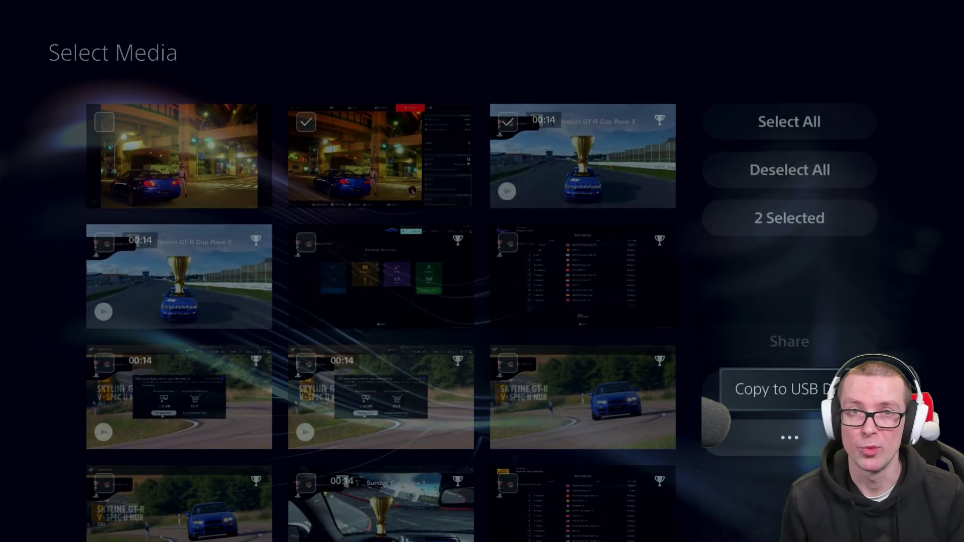
Step: Try again to copy the two selected media items to the USB drive
key(Return)
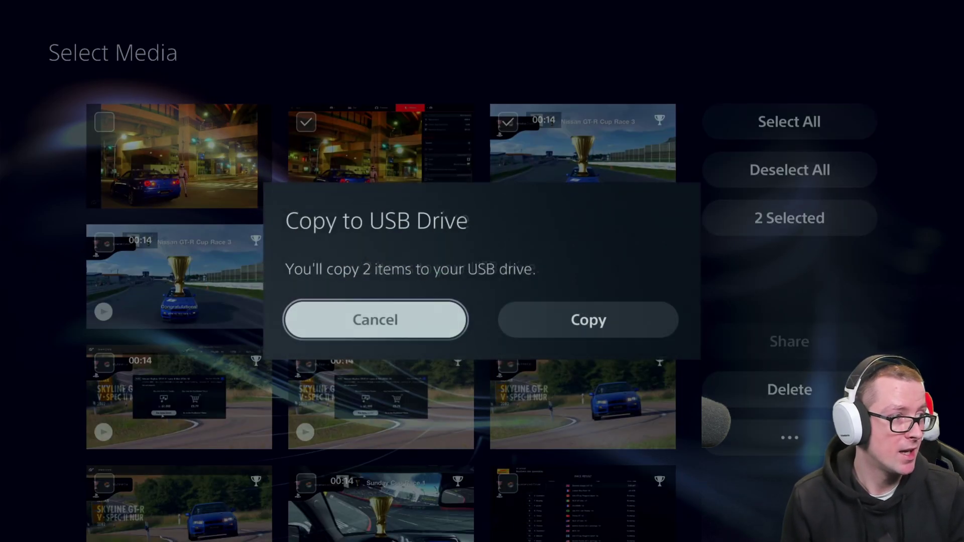
key(Right)
key(Return)
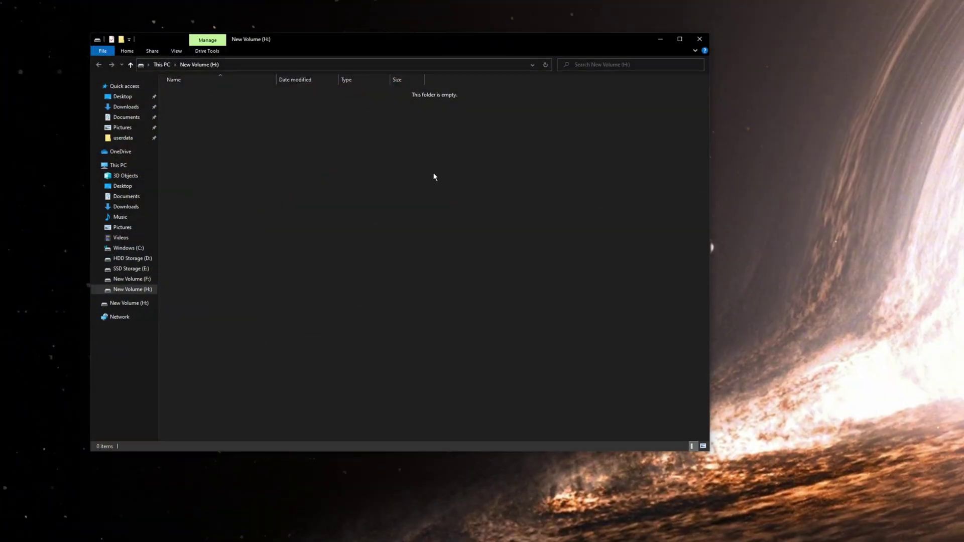
Step: Switch to File Explorer on the PC and quick-format New Volume (H:) as exFAT with a 512-kilobyte allocation unit size
right_click(141, 293)
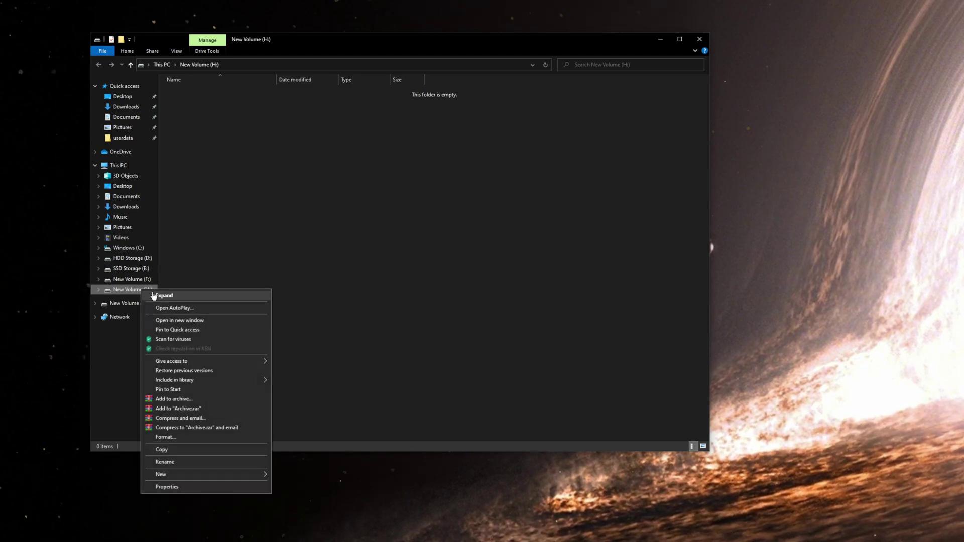
click(187, 435)
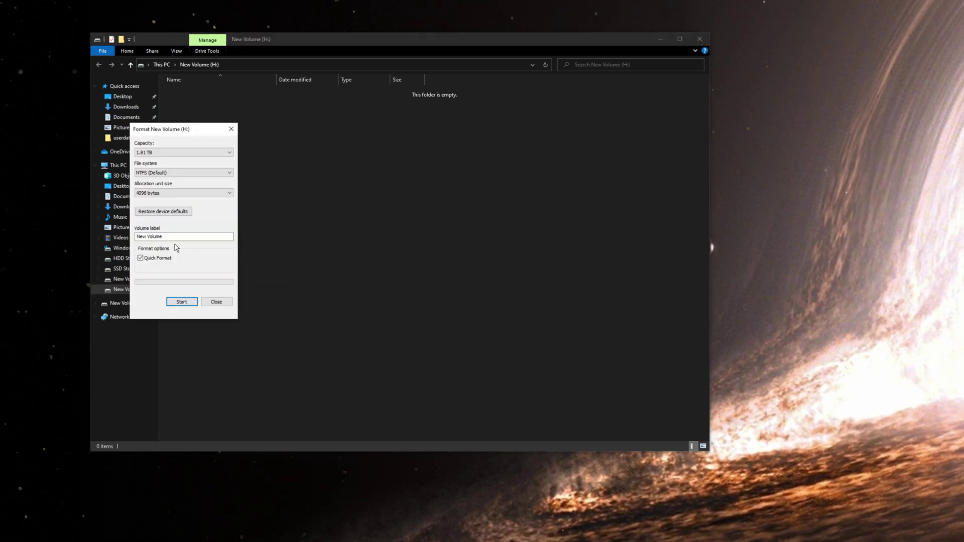
click(227, 172)
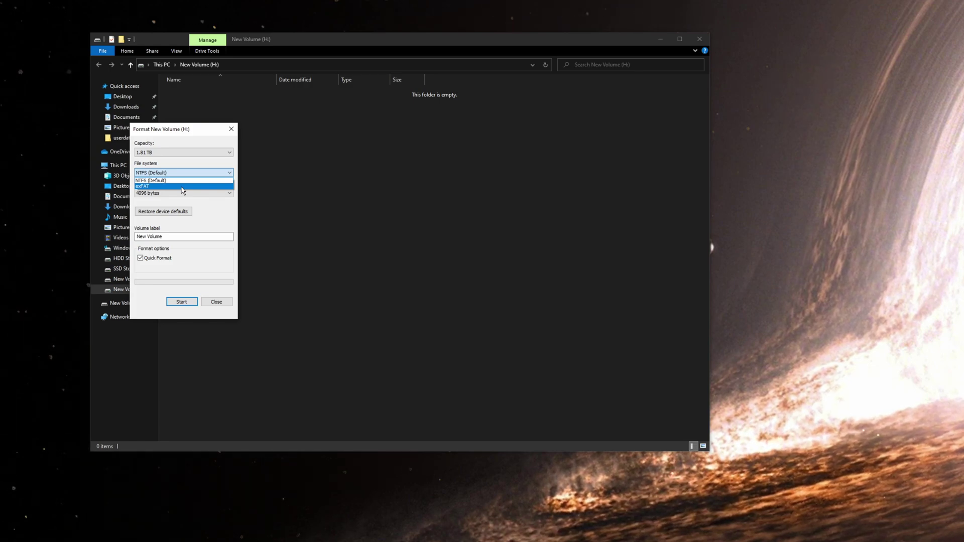
click(183, 186)
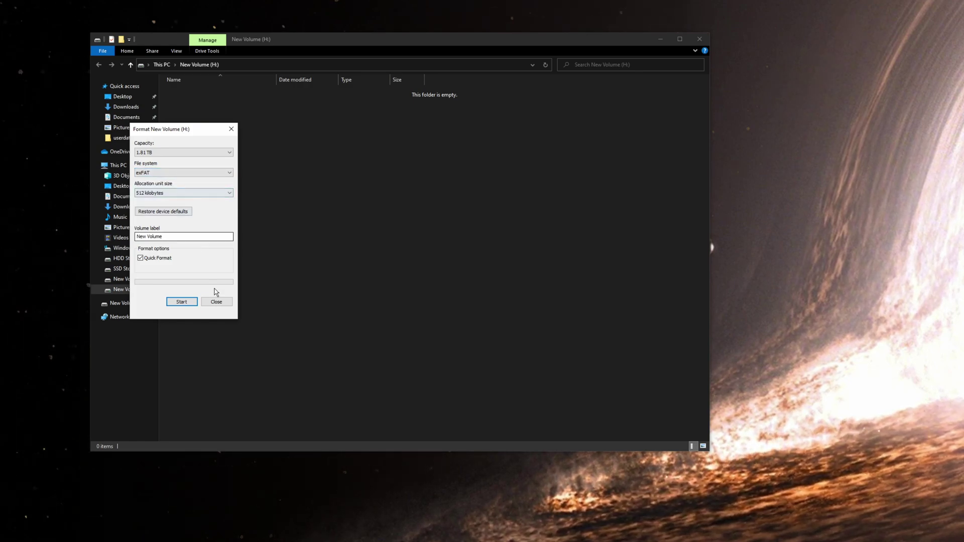
click(181, 301)
click(508, 267)
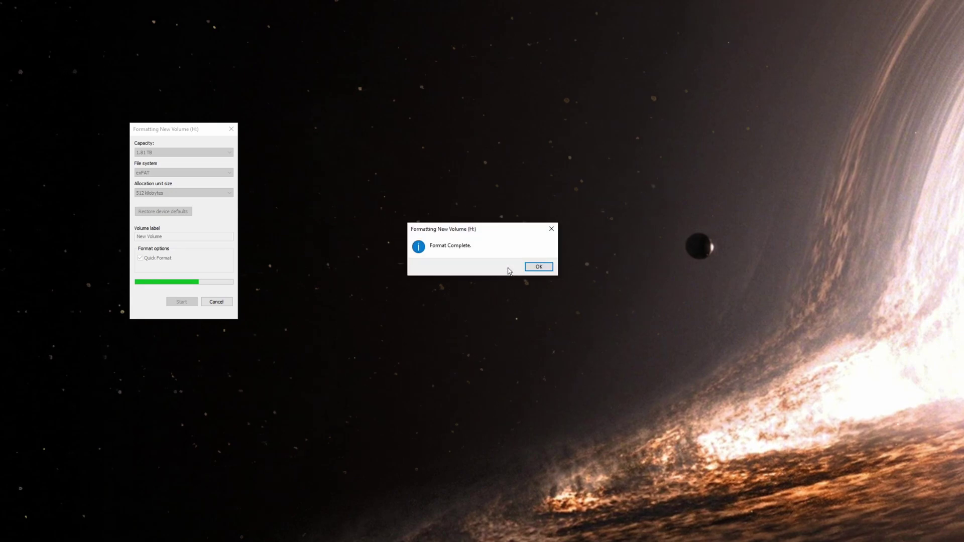
click(550, 266)
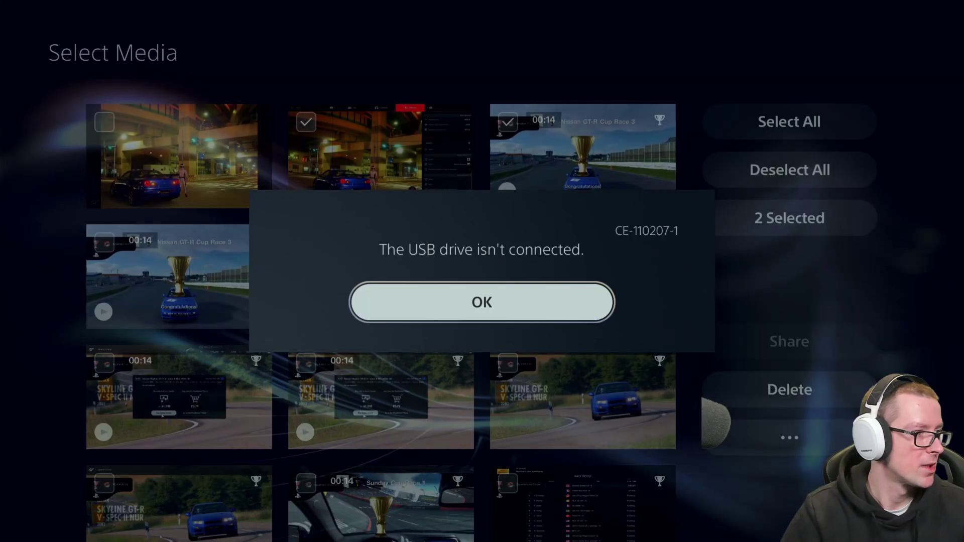
Step: Switch to the PS5, reopen the Media Gallery from the home screen and mark the first two media items in the top row
key(Return)
key(Escape)
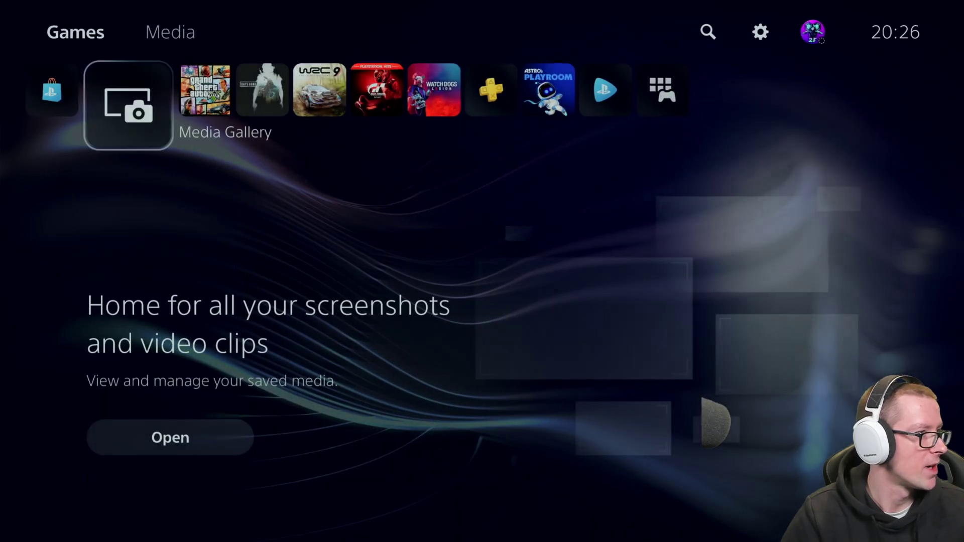
key(Return)
key(Down)
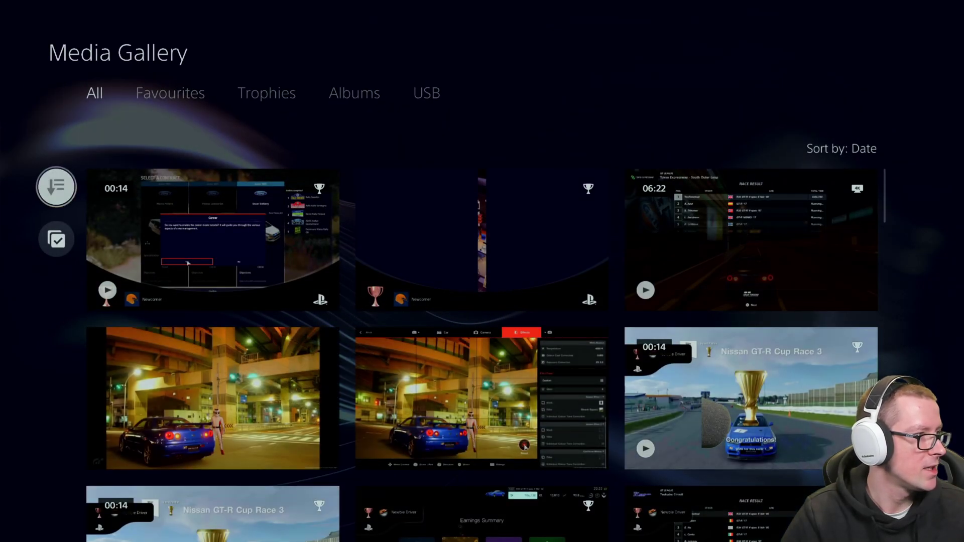
key(Down)
key(Return)
key(Return)
key(Right)
key(Return)
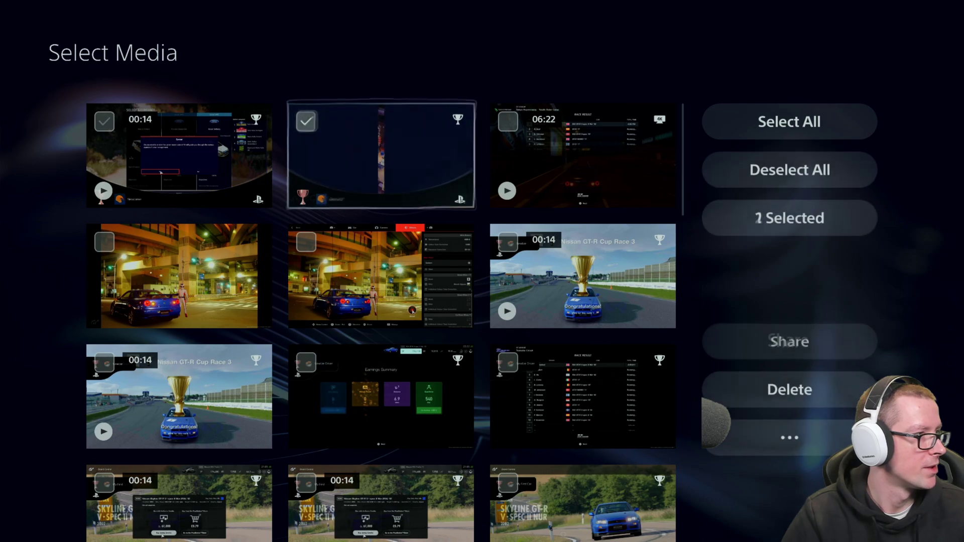
Step: Copy the two marked media items to the USB drive and return to the home screen
key(Left)
key(Right)
key(Down)
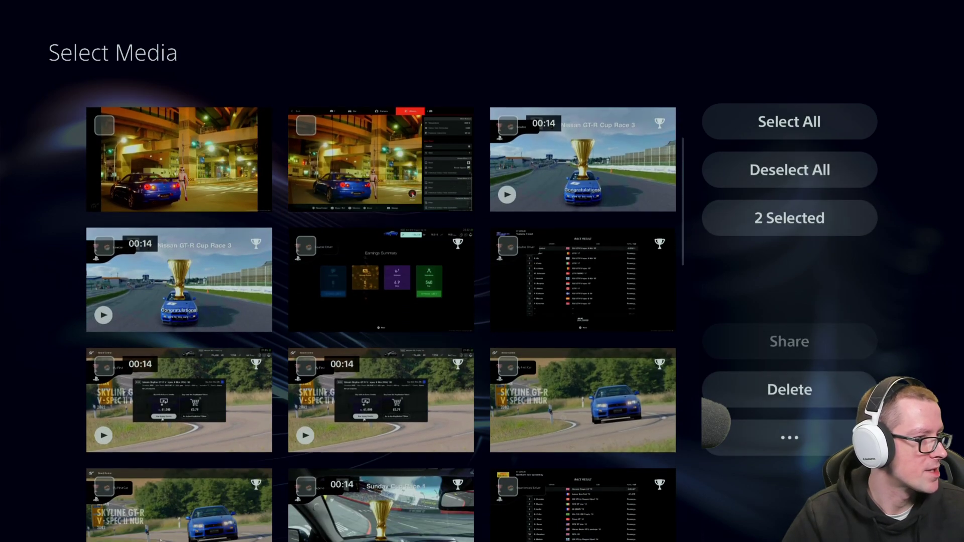
key(Right)
key(Down)
key(Down)
key(Down)
key(Down)
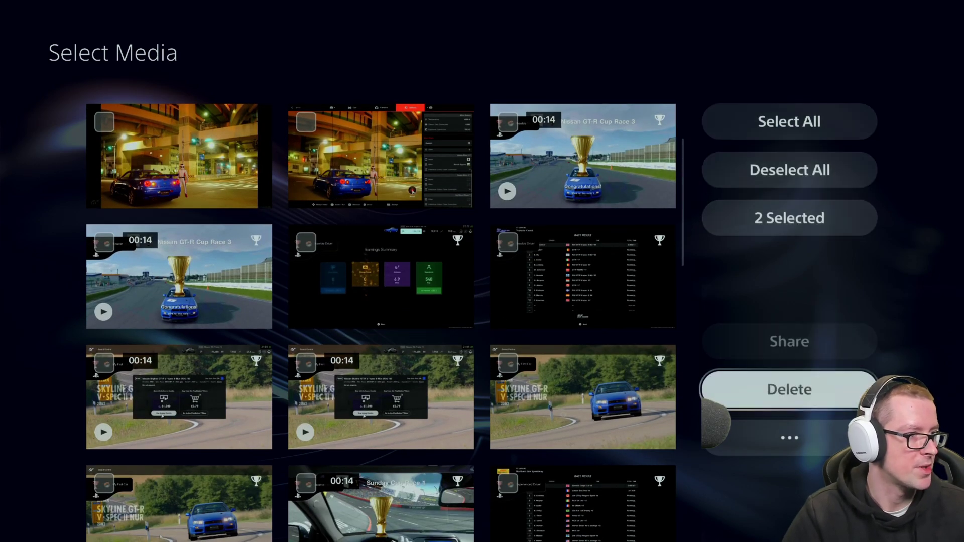
key(Down)
key(Return)
key(Escape)
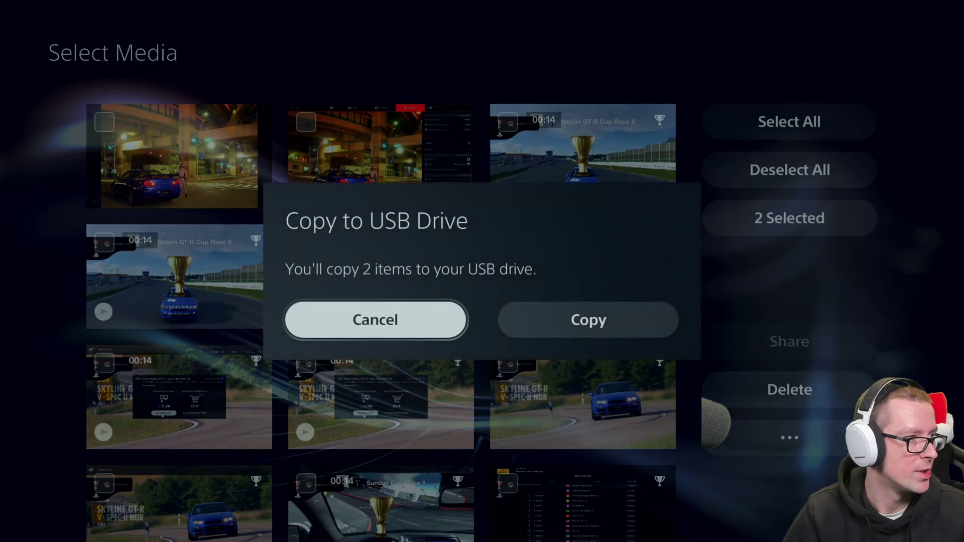
key(Right)
key(Return)
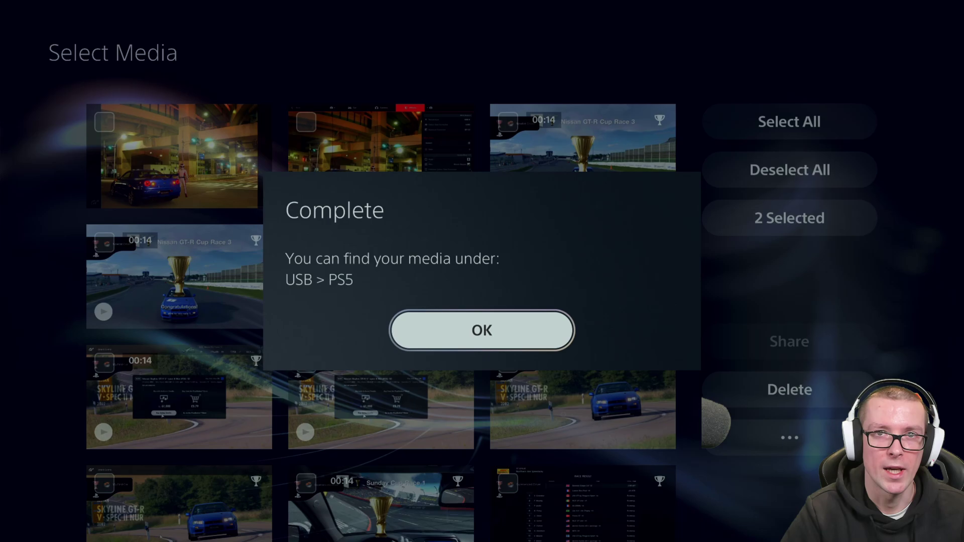
key(Return)
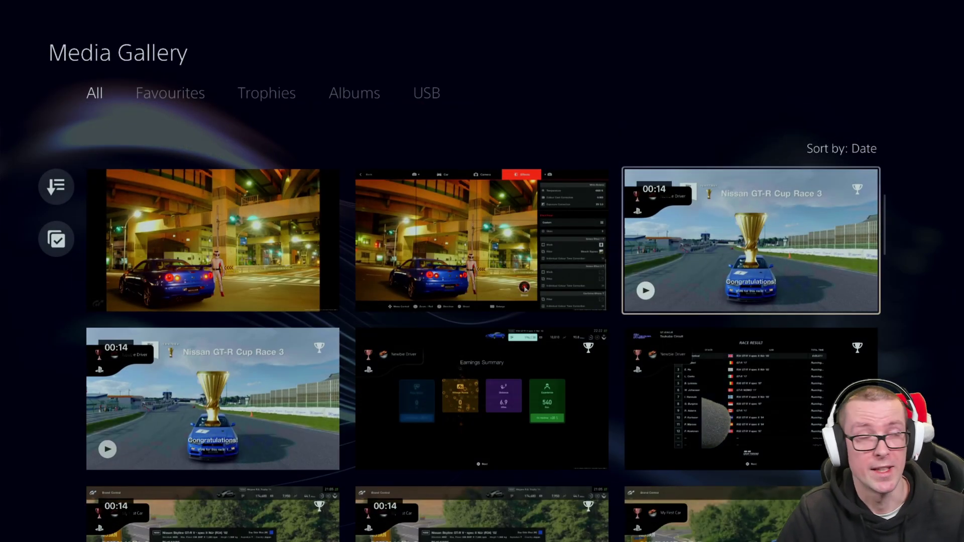
key(Up)
key(Escape)
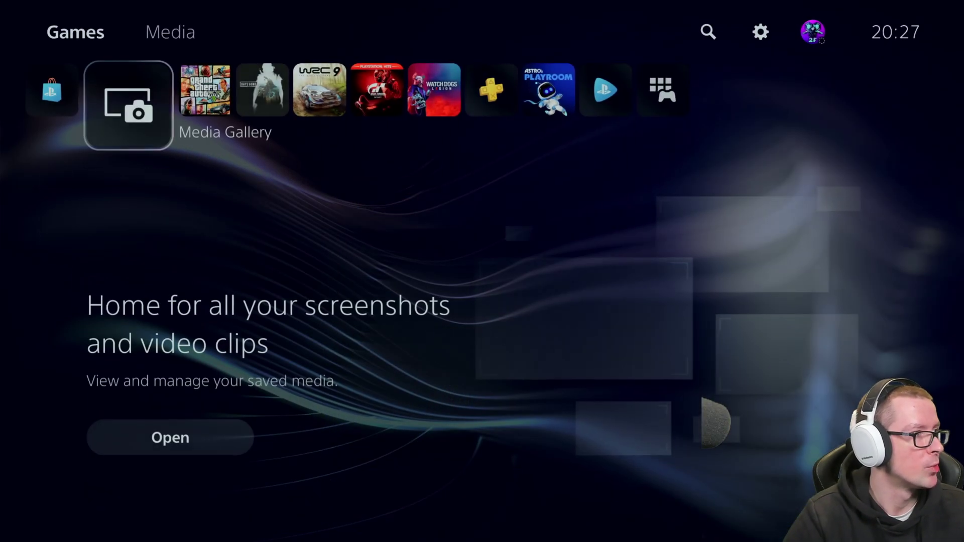
Step: Open the Storage settings of the console from the home screen
key(Right)
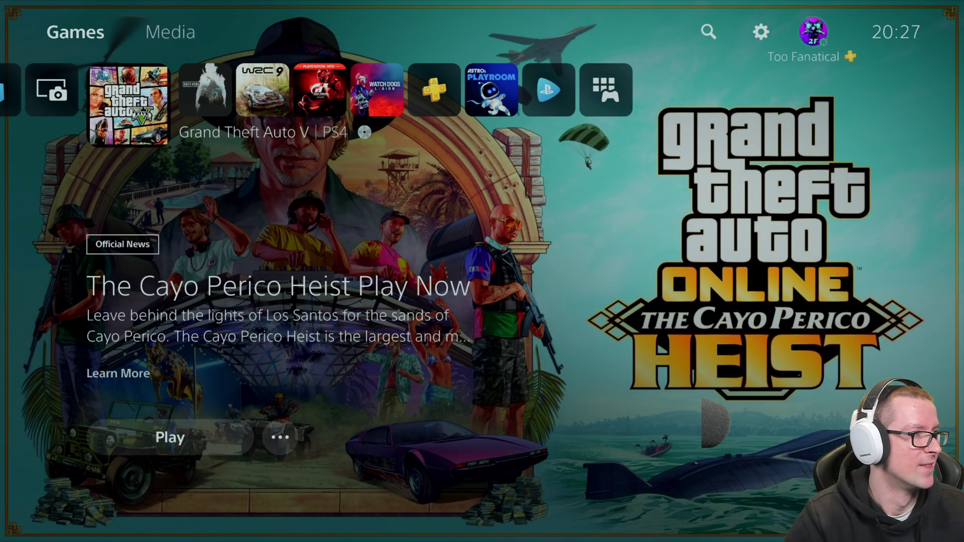
key(Up)
key(Left)
key(Return)
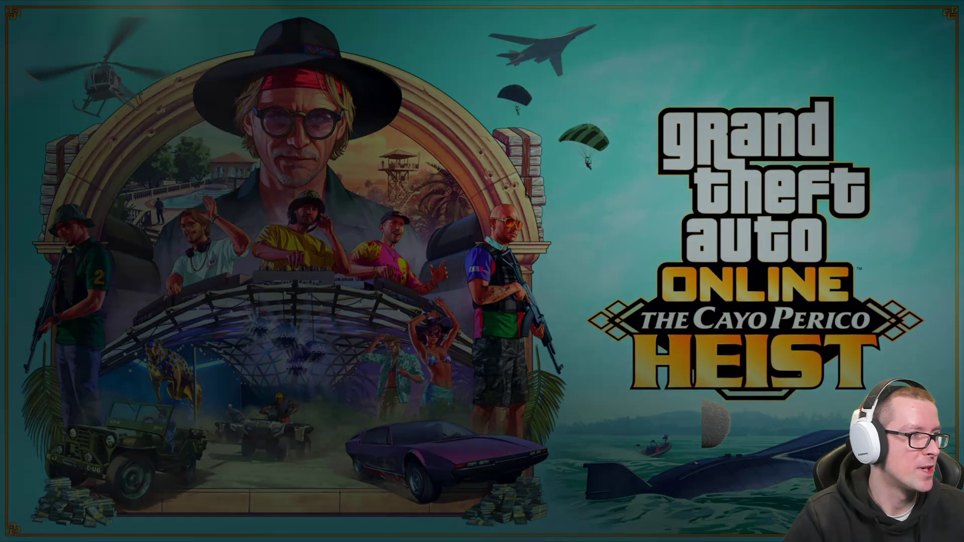
key(Down)
key(Down)
key(Down)
key(Down)
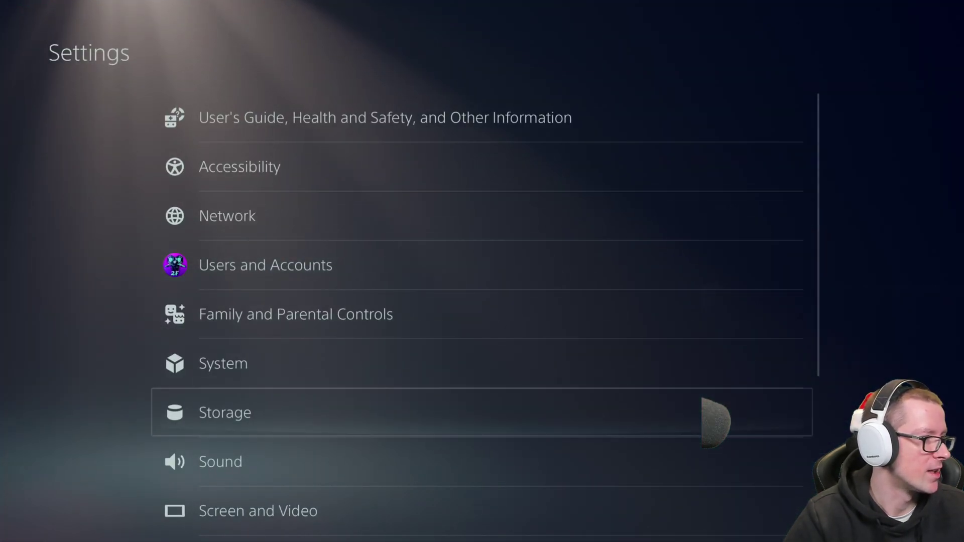
key(Return)
key(Down)
key(Right)
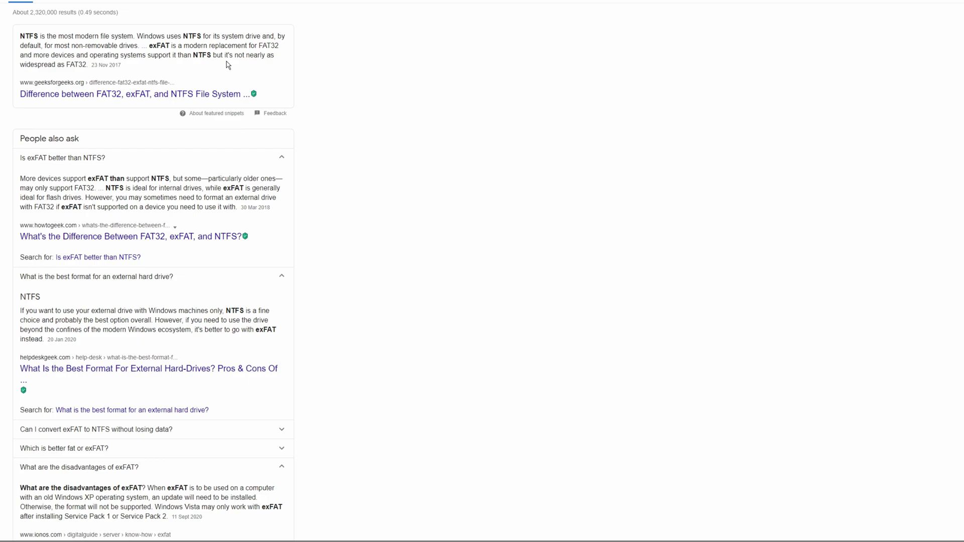
Step: Switch to the web browser and look through the search results comparing exFAT and NTFS
scroll(198, 78, down, 3)
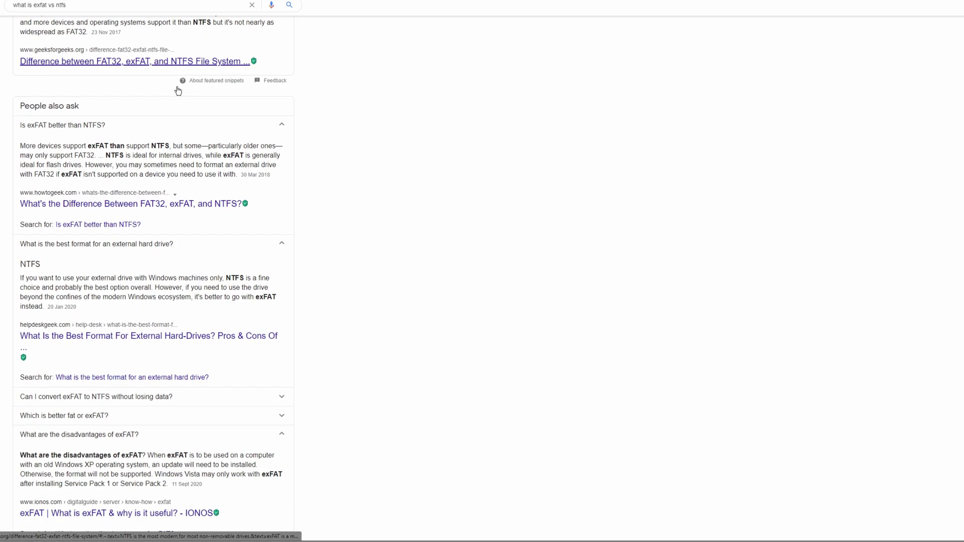